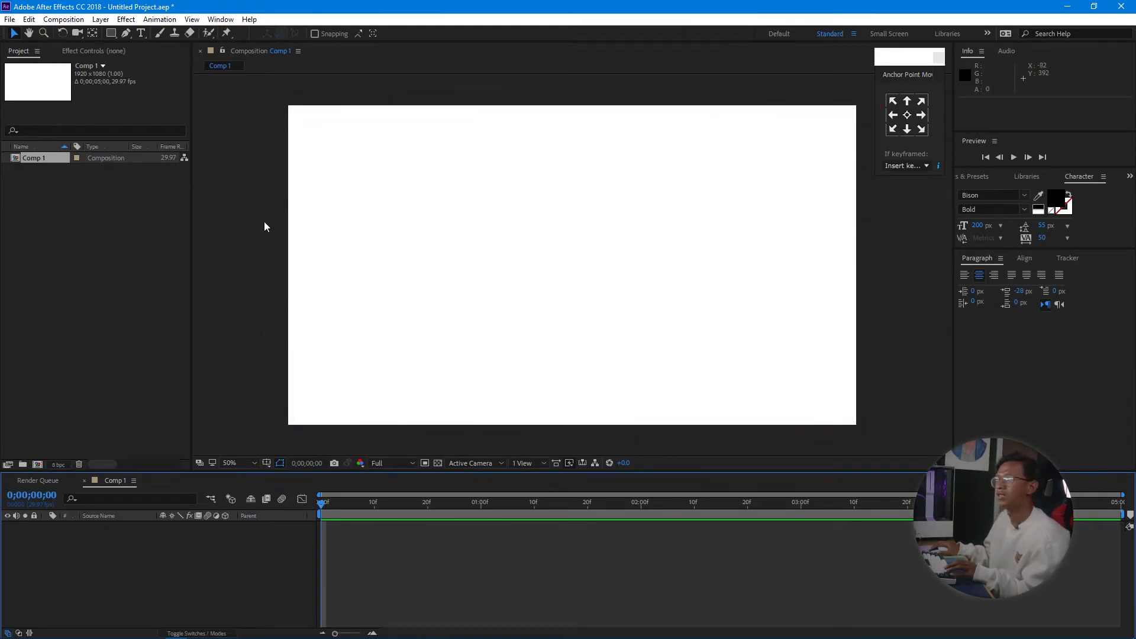
Create a text layer reading CREATOR in the composition.
{"action": "left_click", "coordinate": [142, 33]}
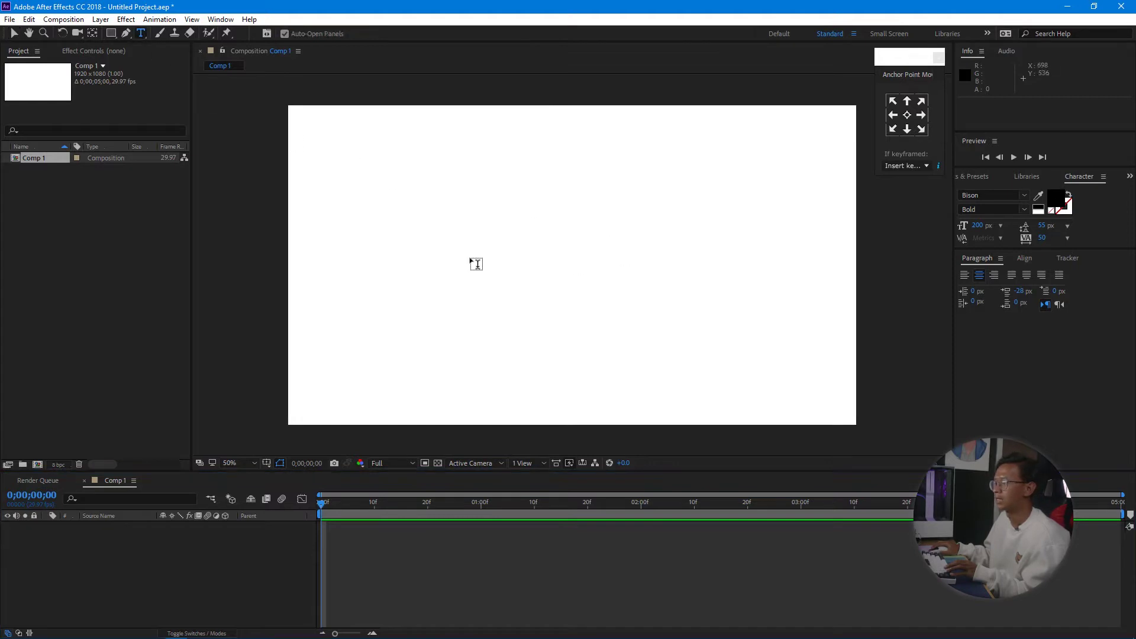
{"action": "left_click", "coordinate": [483, 267]}
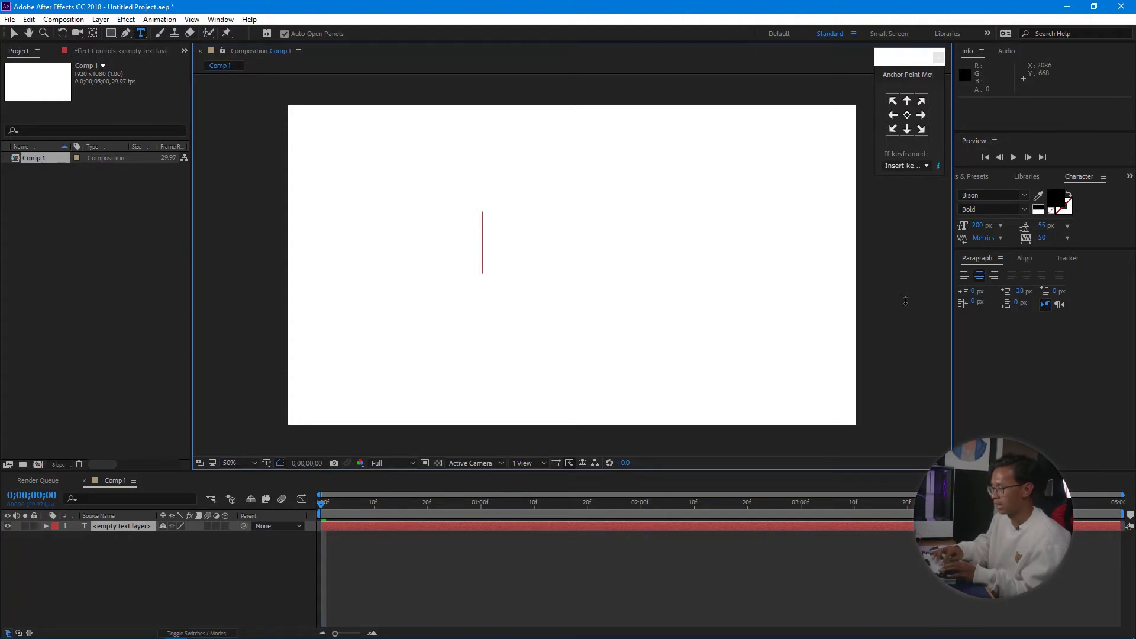
{"action": "type", "text": "CR"}
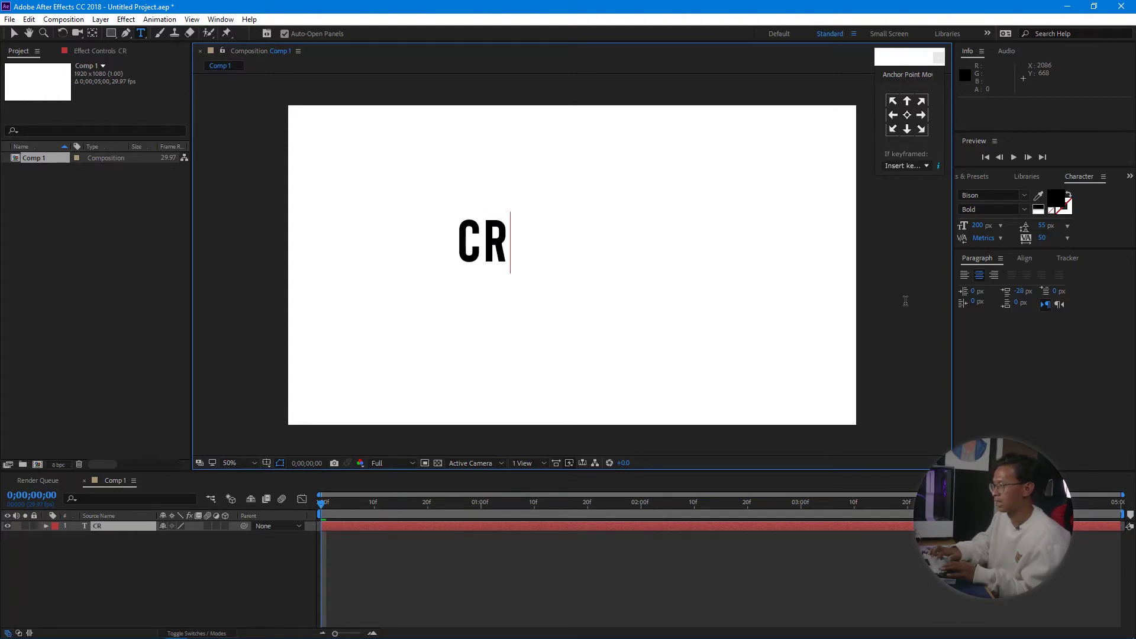
{"action": "type", "text": "EATOR"}
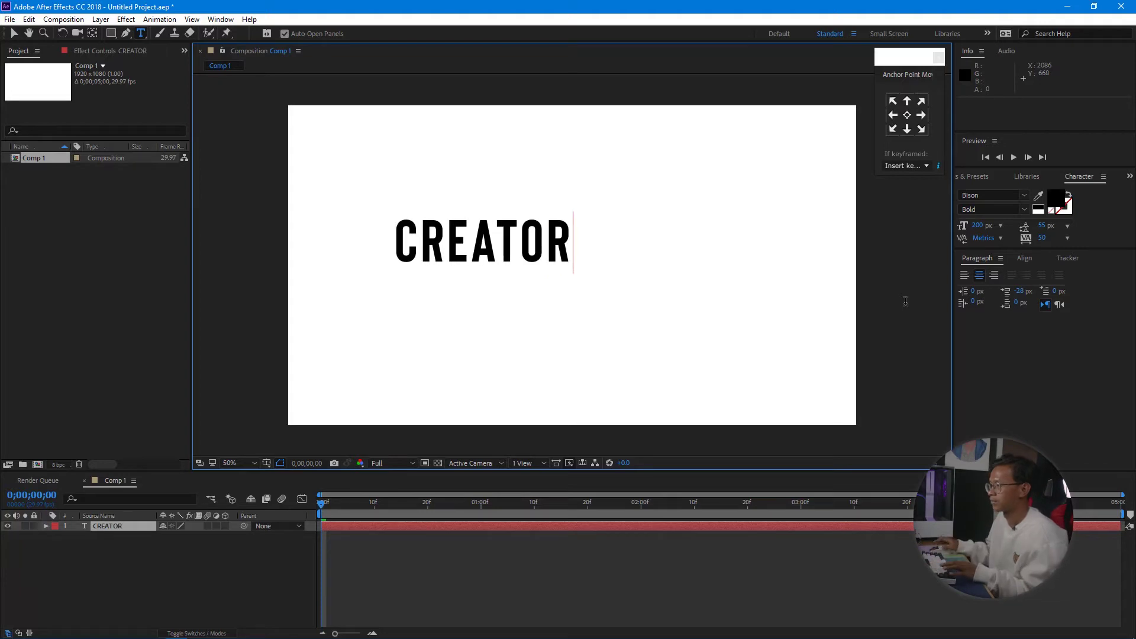
{"action": "left_click", "coordinate": [14, 33]}
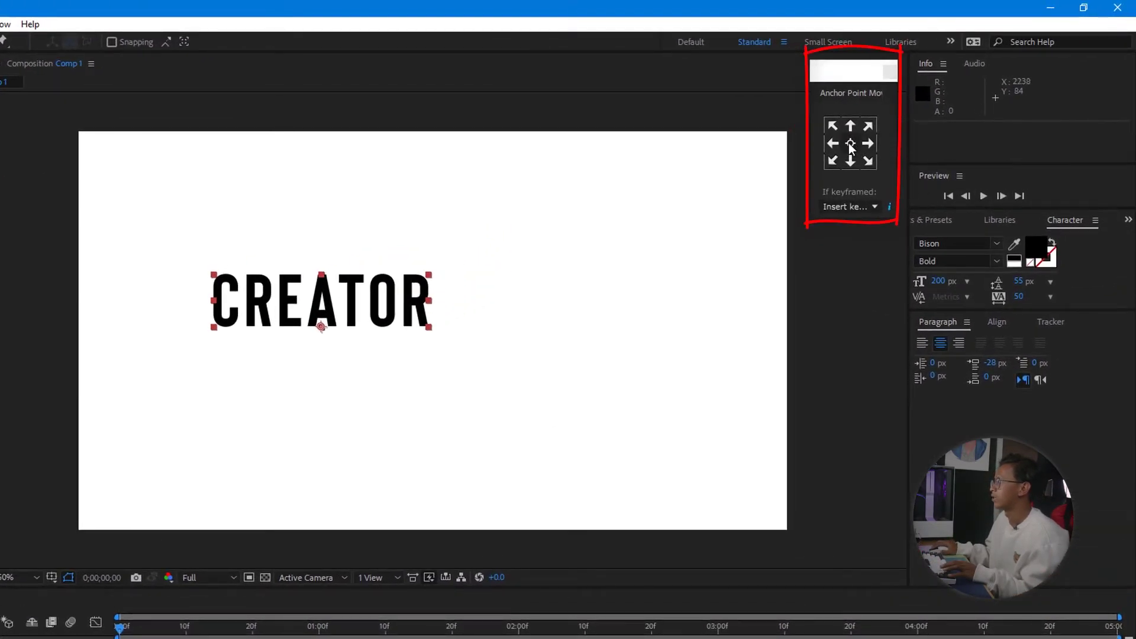
Center the CREATOR layer's anchor point on the text and align the layer to the composition's horizontal and vertical center.
{"action": "left_click", "coordinate": [850, 144]}
{"action": "key", "text": "Caps_Lock"}
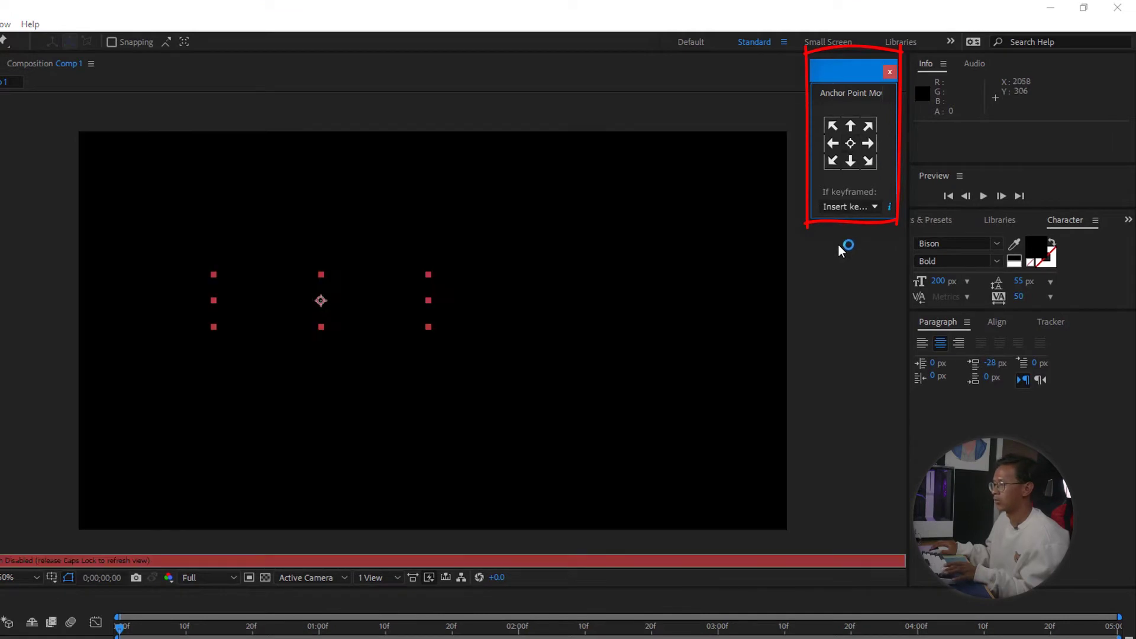
{"action": "key", "text": "Caps_Lock"}
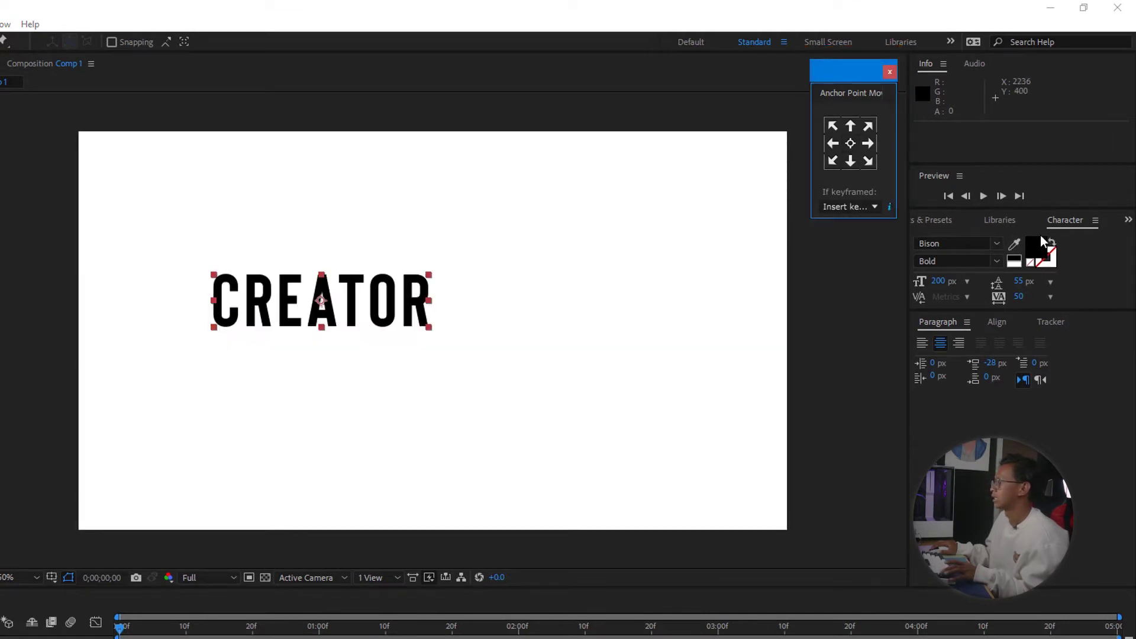
{"action": "left_click", "coordinate": [1000, 323]}
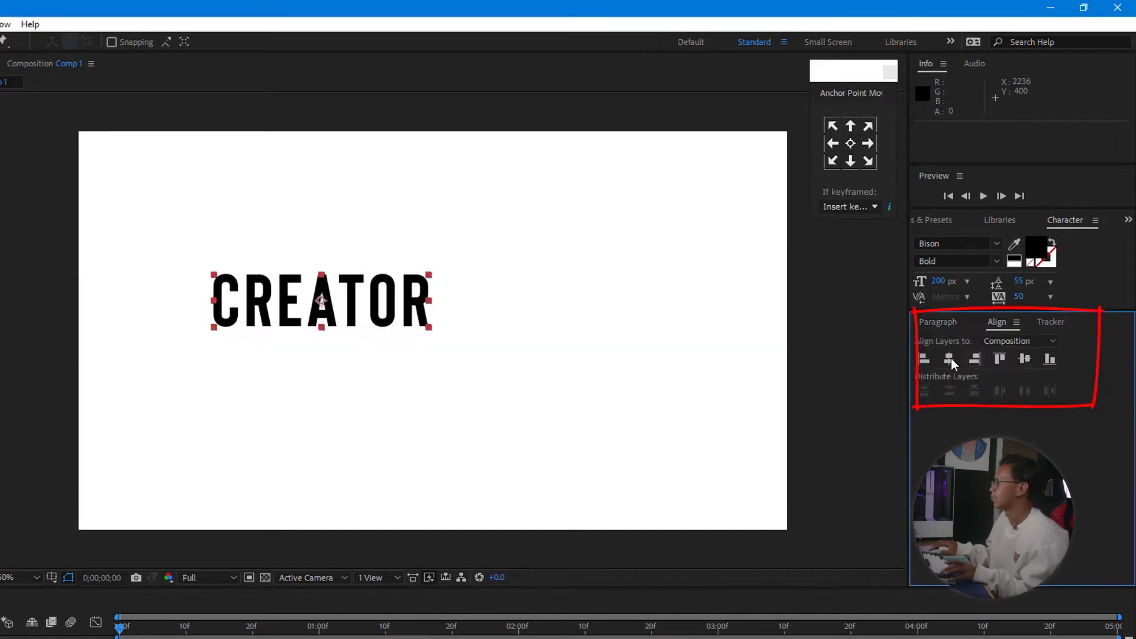
{"action": "left_click", "coordinate": [950, 359]}
{"action": "left_click", "coordinate": [1030, 360]}
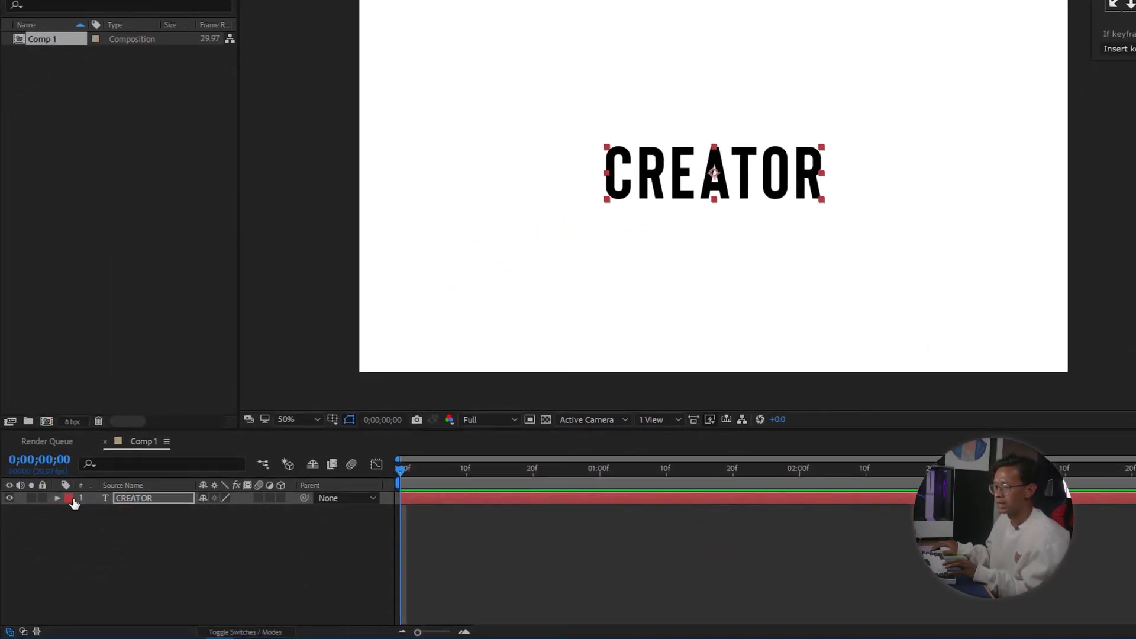
Add a text animator with Position and Opacity properties to the CREATOR layer.
{"action": "left_click", "coordinate": [56, 498]}
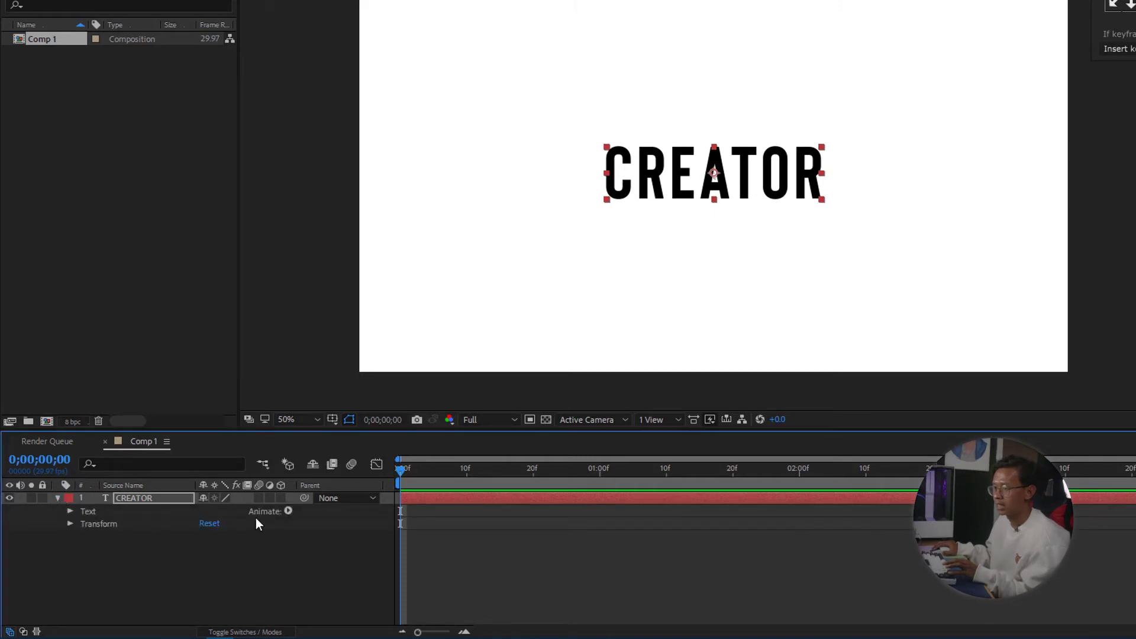
{"action": "left_click", "coordinate": [288, 511]}
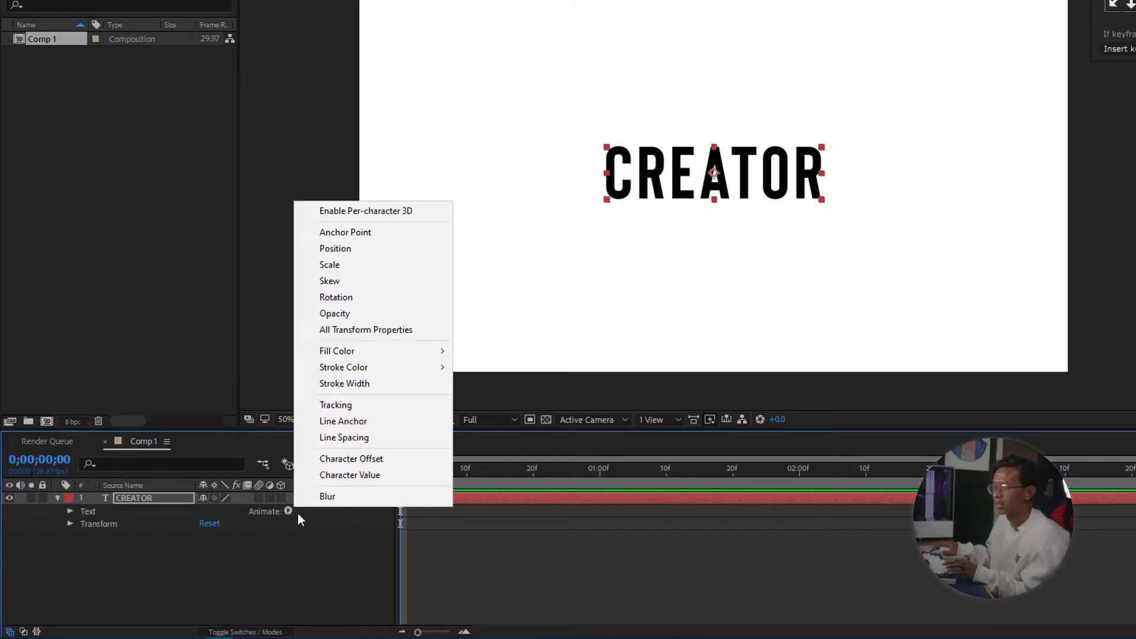
{"action": "left_click", "coordinate": [381, 252]}
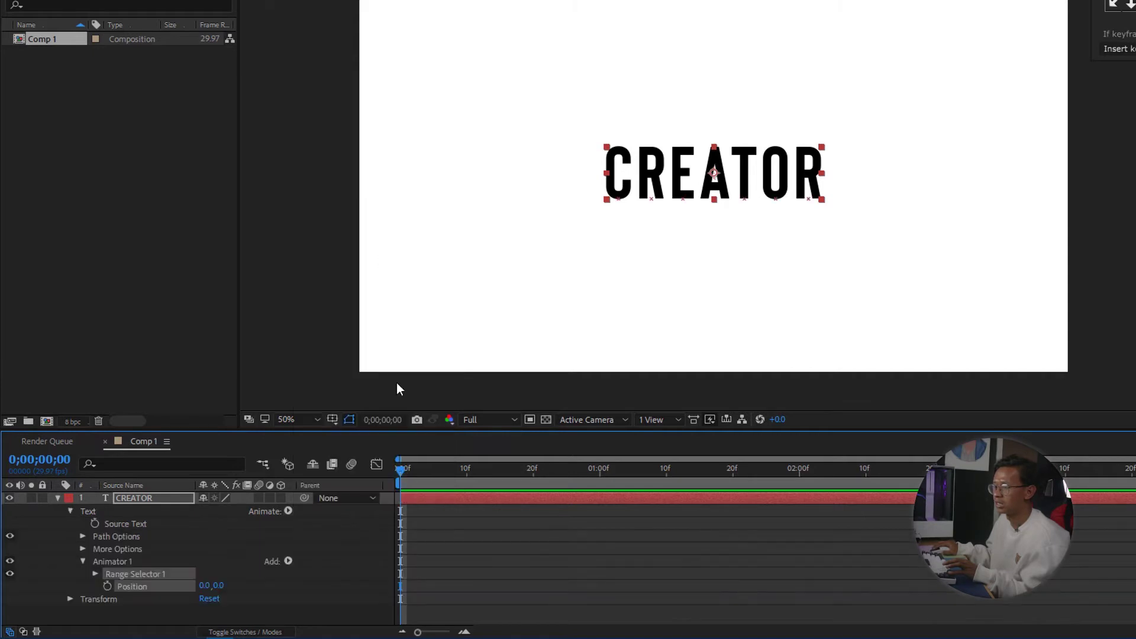
{"action": "left_click", "coordinate": [127, 562]}
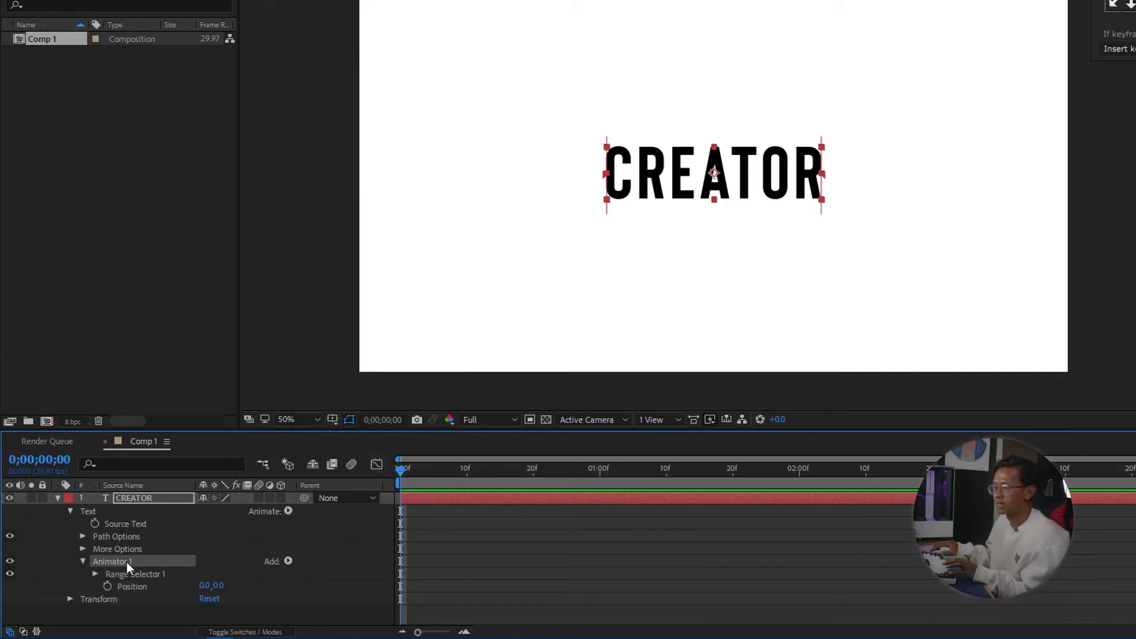
{"action": "left_click", "coordinate": [289, 561]}
{"action": "mouse_move", "coordinate": [322, 570]}
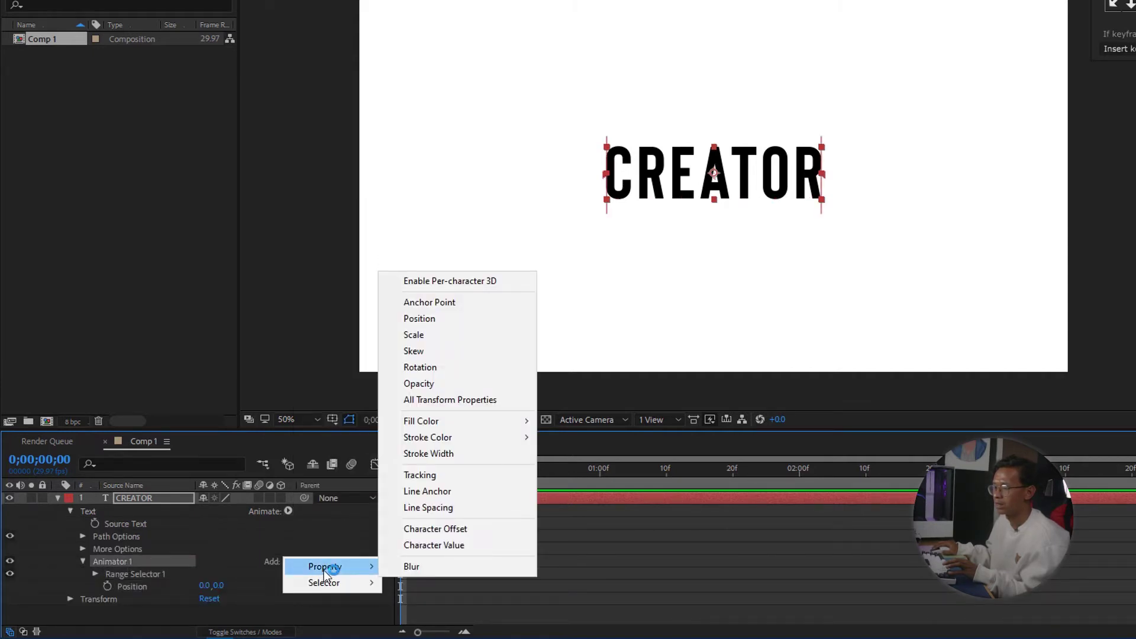
{"action": "left_click", "coordinate": [450, 383]}
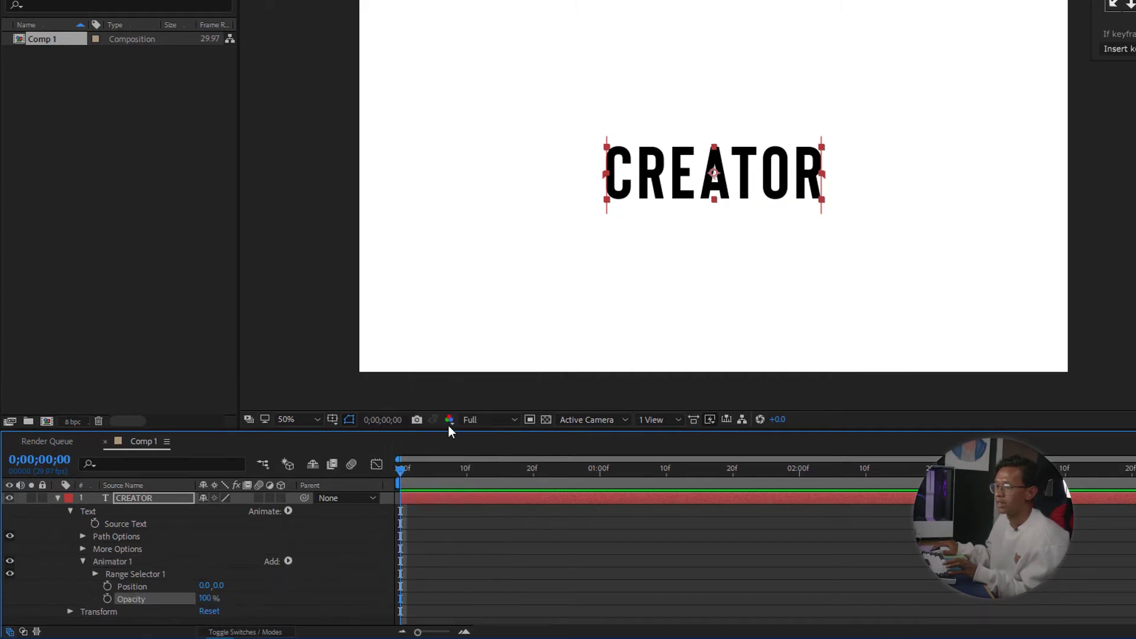
Set the text animator's vertical Position to 70 and its Opacity to 0%.
{"action": "left_click", "coordinate": [218, 585]}
{"action": "type", "text": "70"}
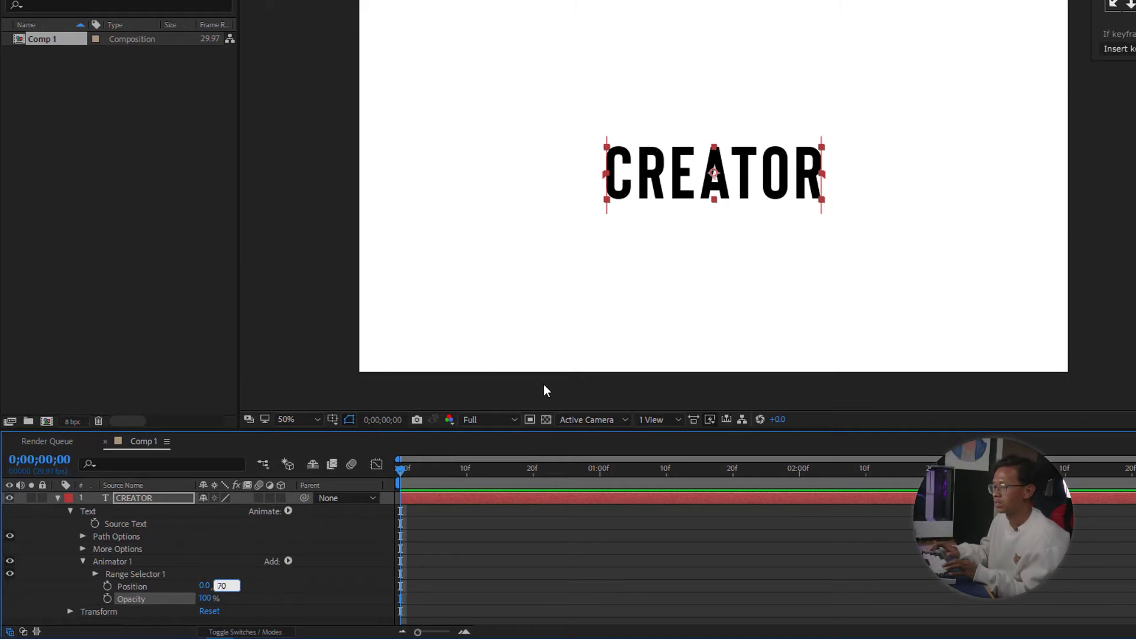
{"action": "key", "text": "Return"}
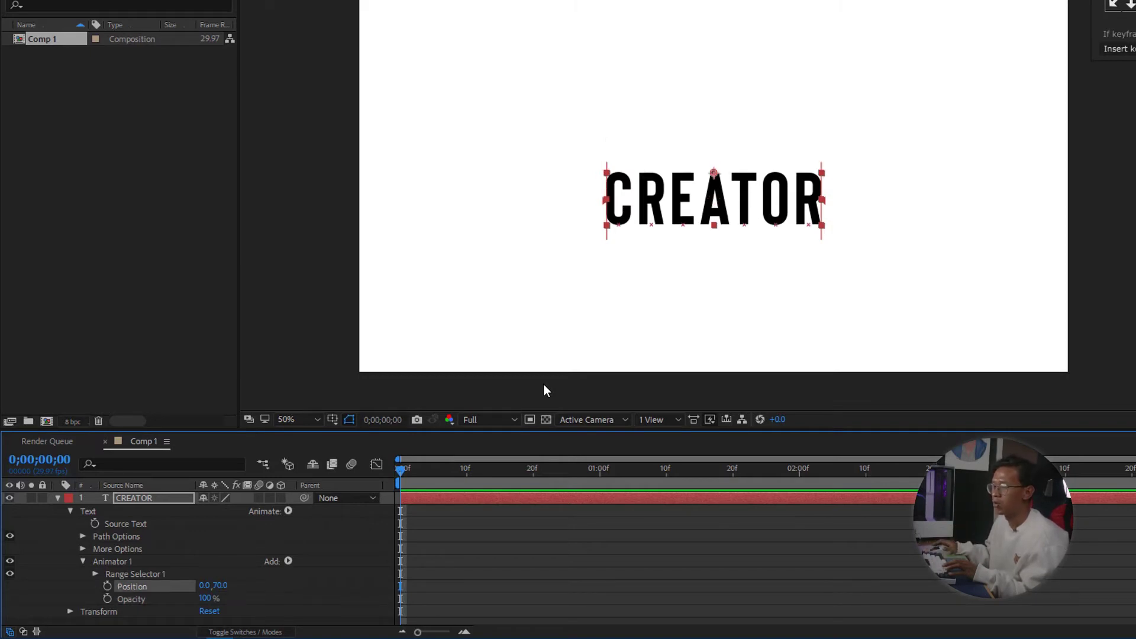
{"action": "left_click", "coordinate": [204, 598]}
{"action": "type", "text": "0"}
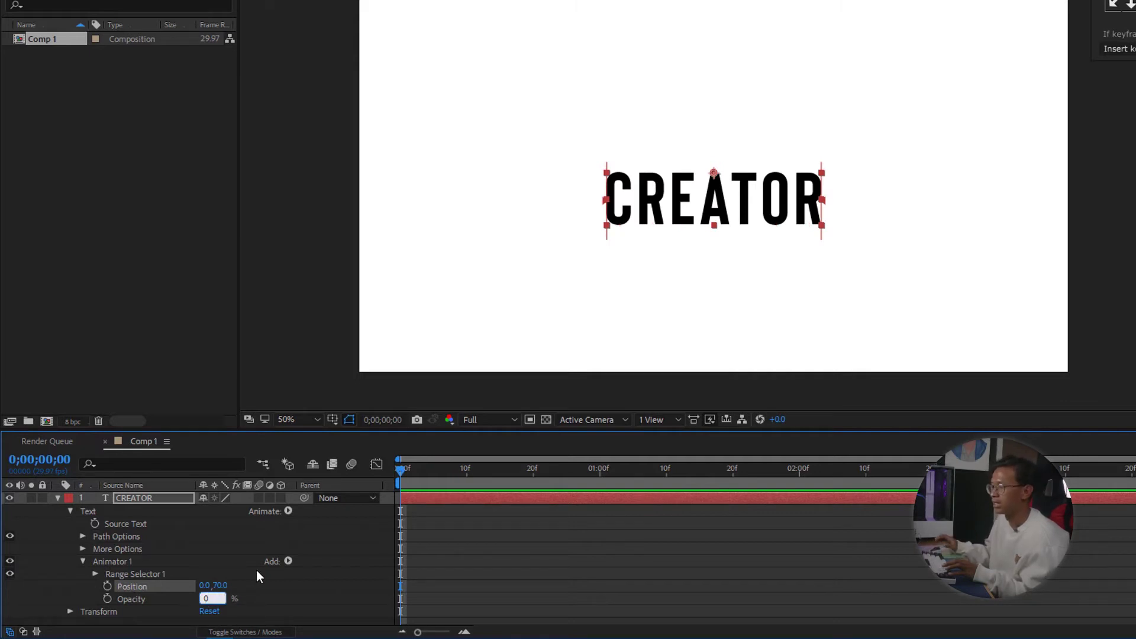
{"action": "key", "text": "Return"}
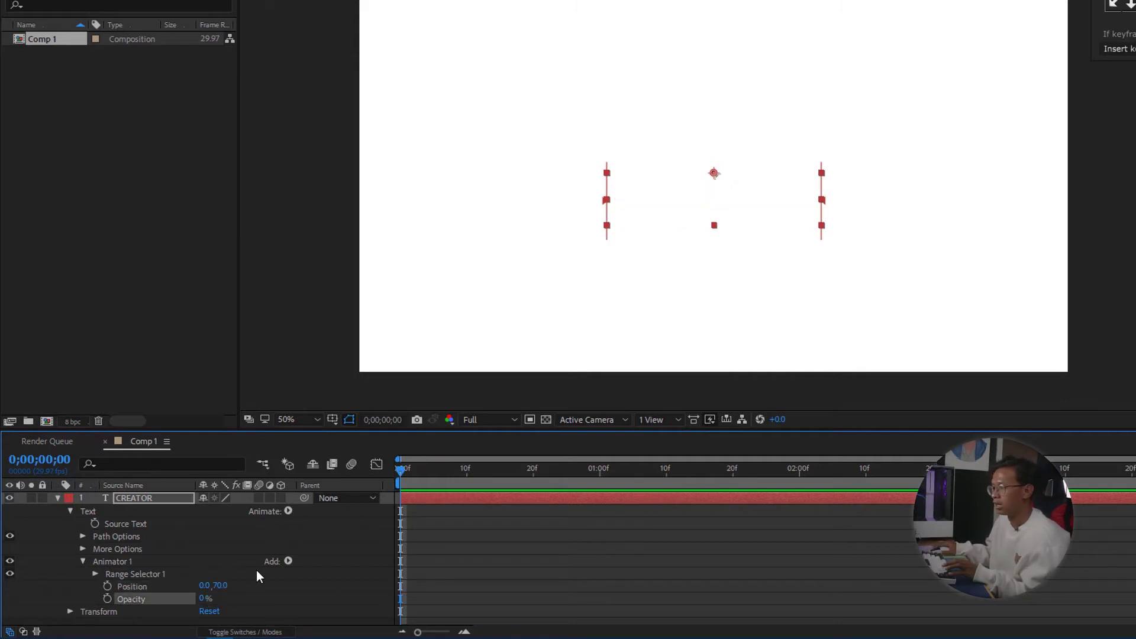
Keyframe the range selector's Offset, move that keyframe to the 1-second mark and set its value to 100%.
{"action": "left_click", "coordinate": [95, 574]}
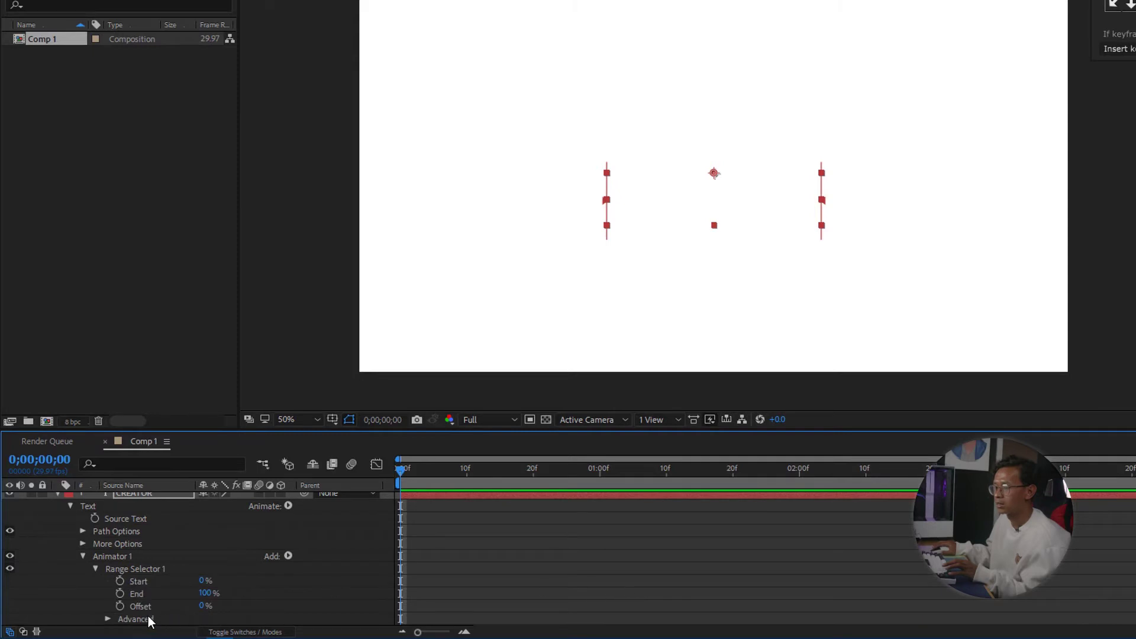
{"action": "left_click", "coordinate": [119, 605]}
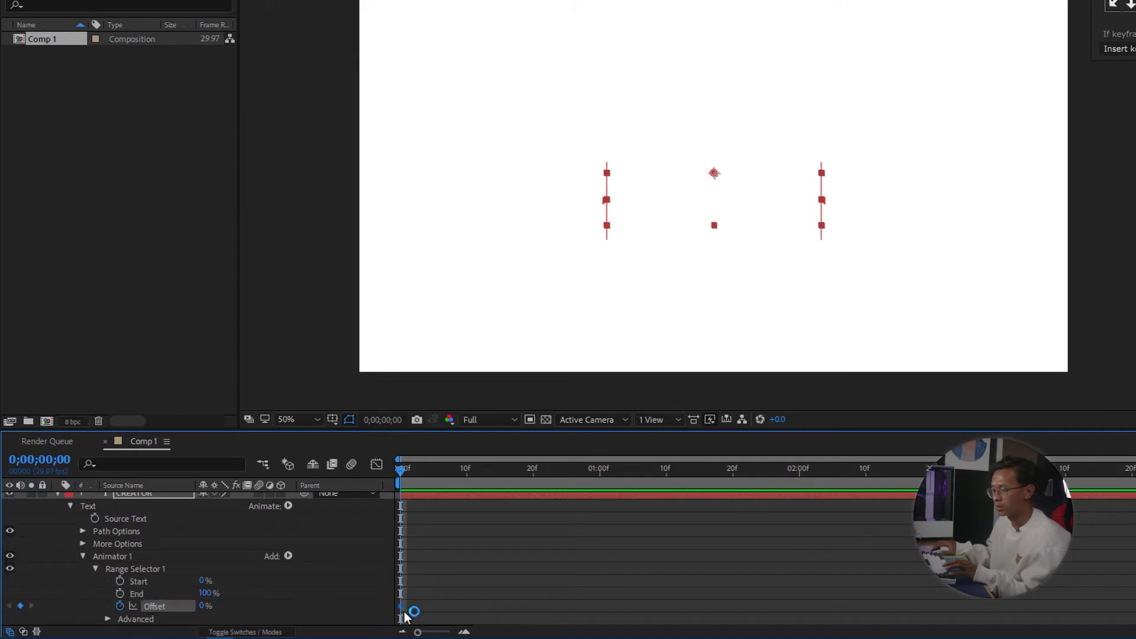
{"action": "left_click_drag", "start_coordinate": [402, 606], "coordinate": [480, 606]}
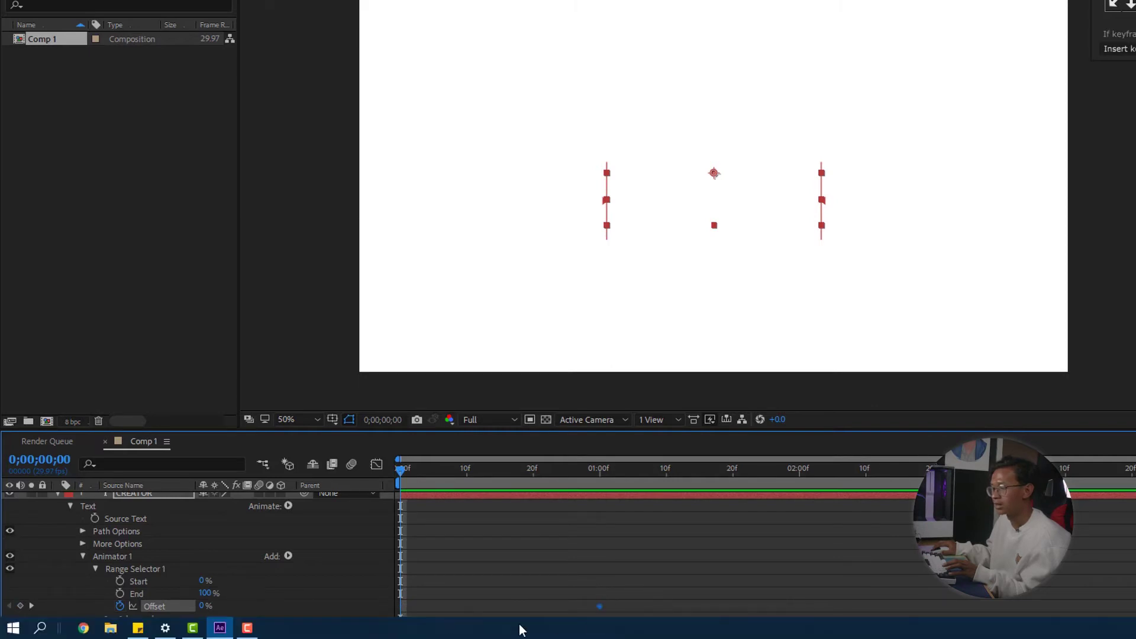
{"action": "key", "text": "space"}
{"action": "key", "text": "space"}
{"action": "key", "text": "Page_Down"}
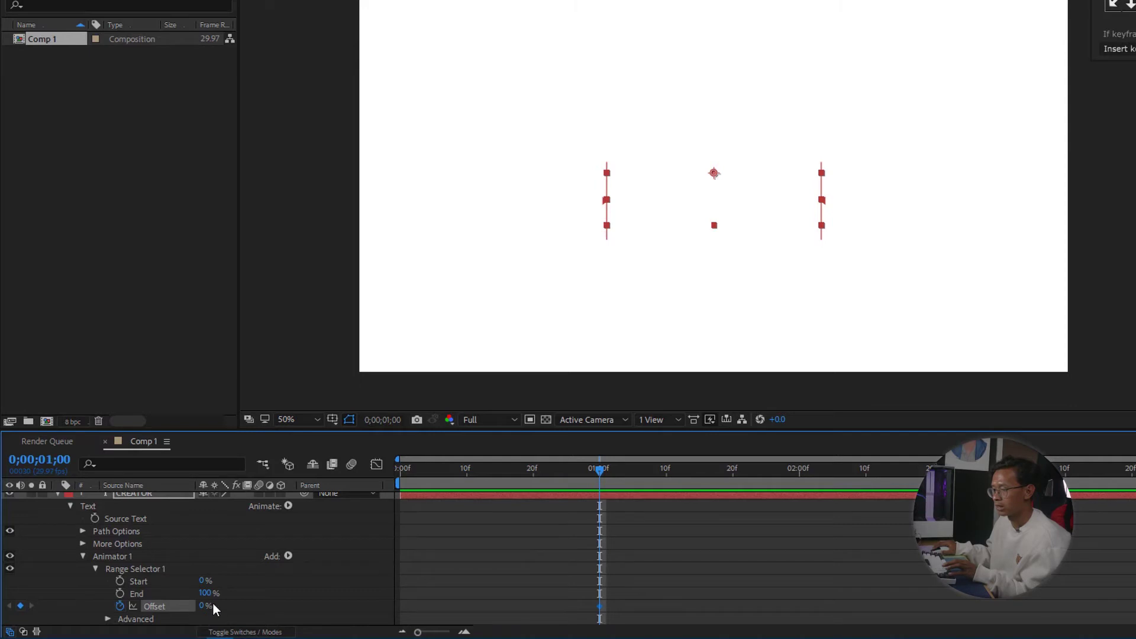
{"action": "key", "text": "F2"}
{"action": "left_click", "coordinate": [201, 604]}
{"action": "type", "text": "100"}
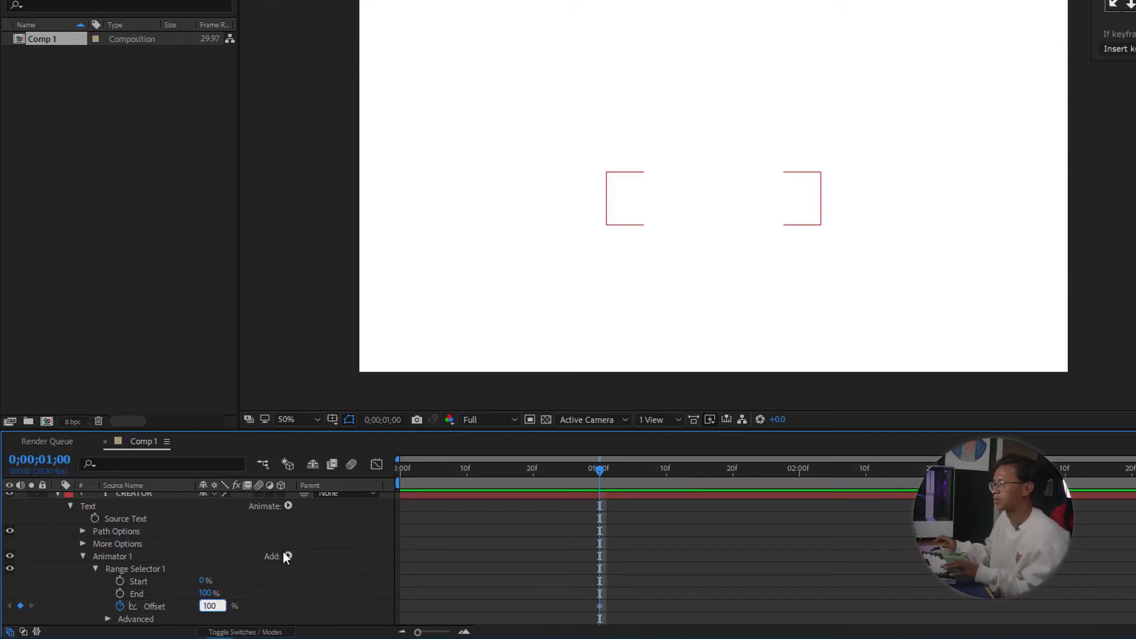
{"action": "key", "text": "Return"}
Add an Offset keyframe of -100% for the range selector at the start of the composition.
{"action": "key", "text": "Home"}
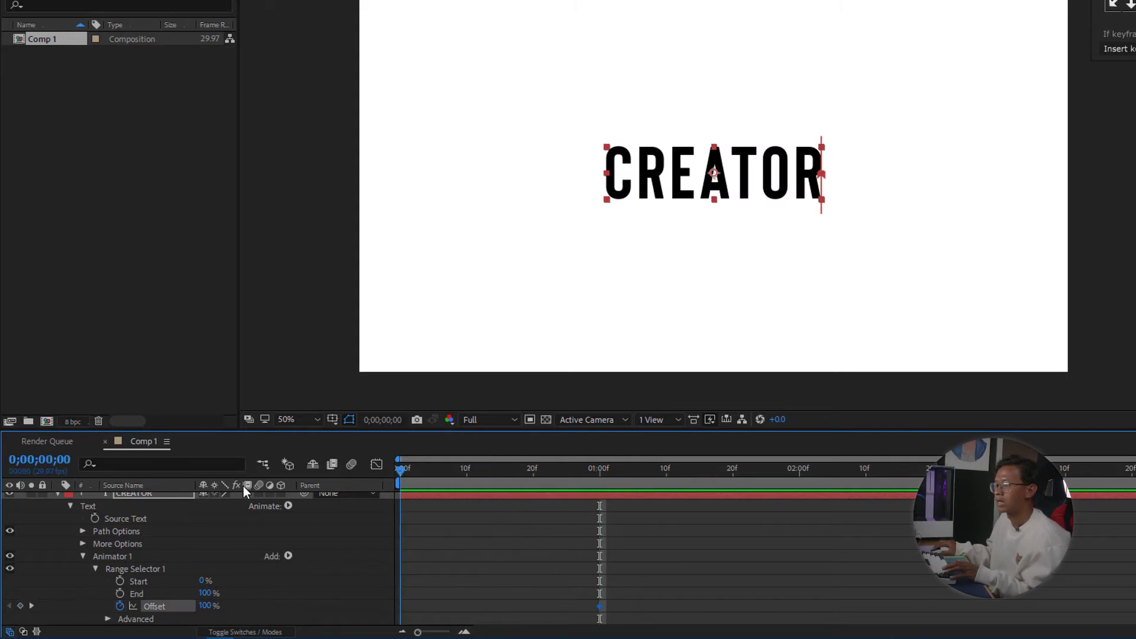
{"action": "left_click", "coordinate": [202, 605]}
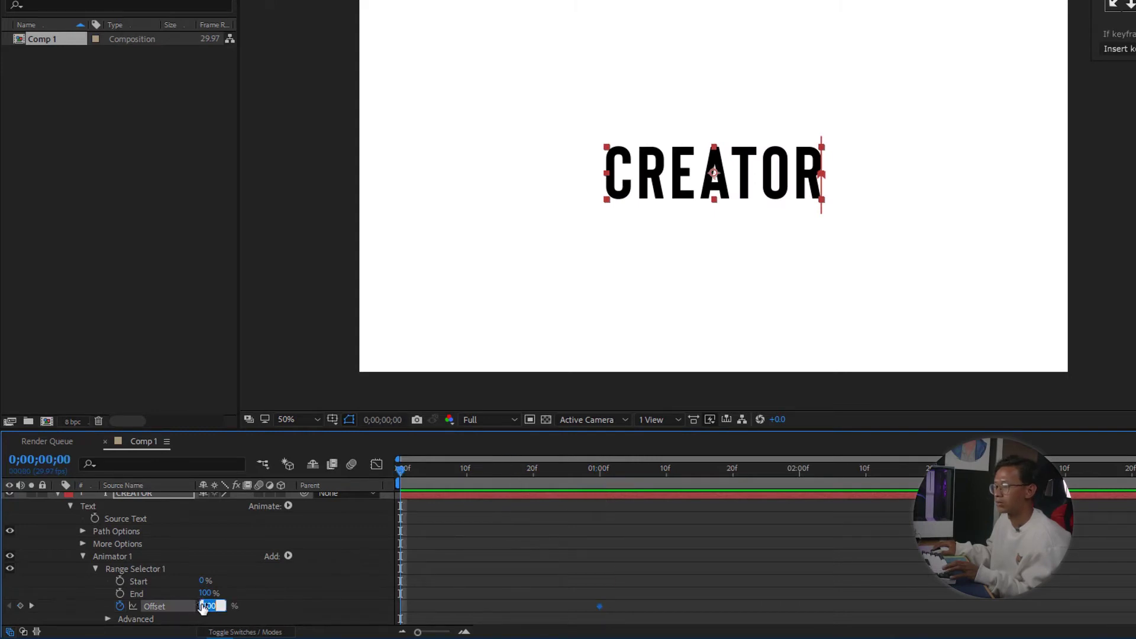
{"action": "type", "text": "-100"}
{"action": "key", "text": "Return"}
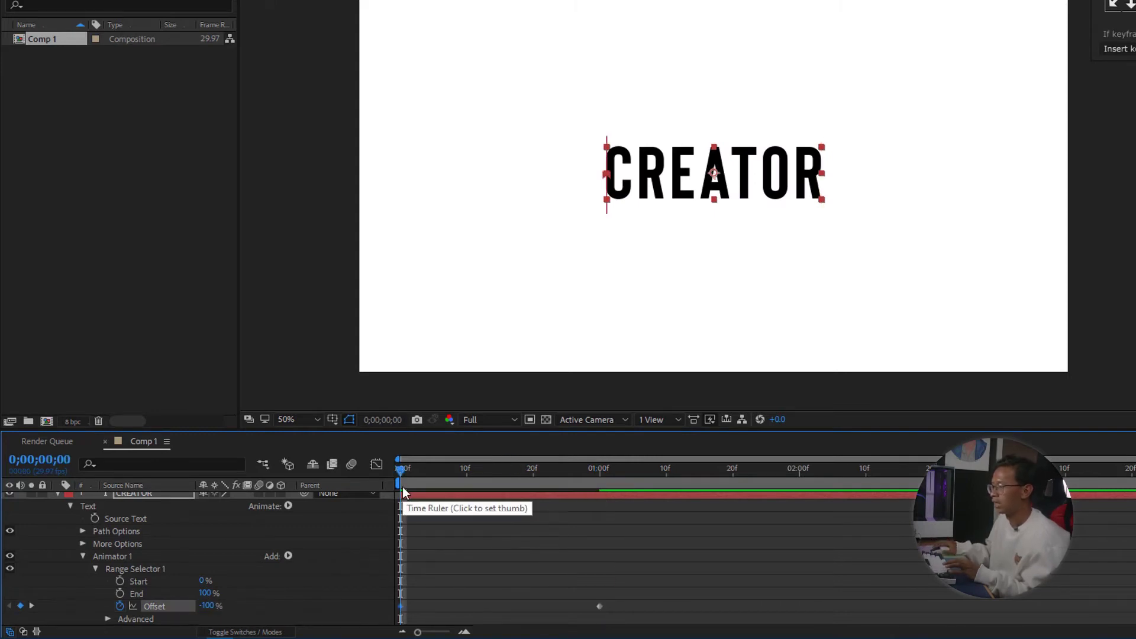
{"action": "mouse_move", "coordinate": [401, 469]}
{"action": "left_mouse_down"}
{"action": "mouse_move", "coordinate": [598, 472]}
{"action": "mouse_move", "coordinate": [400, 470]}
{"action": "left_mouse_up"}
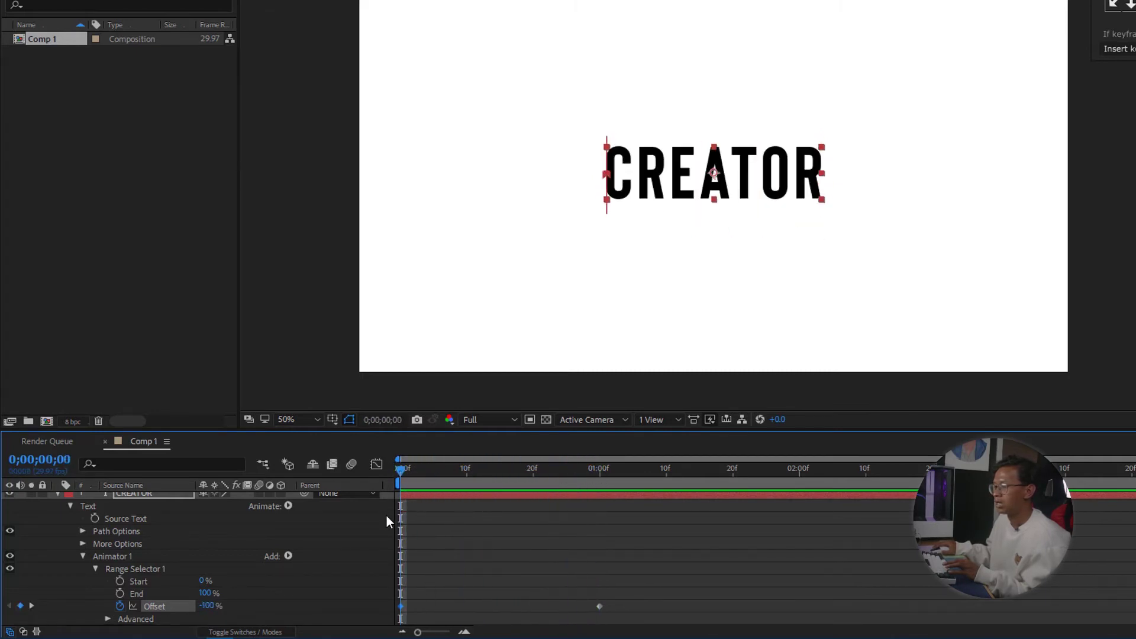
Set the range selector's advanced Shape option to Ramp Up and play back the text animation.
{"action": "scroll", "coordinate": [236, 597], "scroll_direction": "down", "scroll_amount": 1}
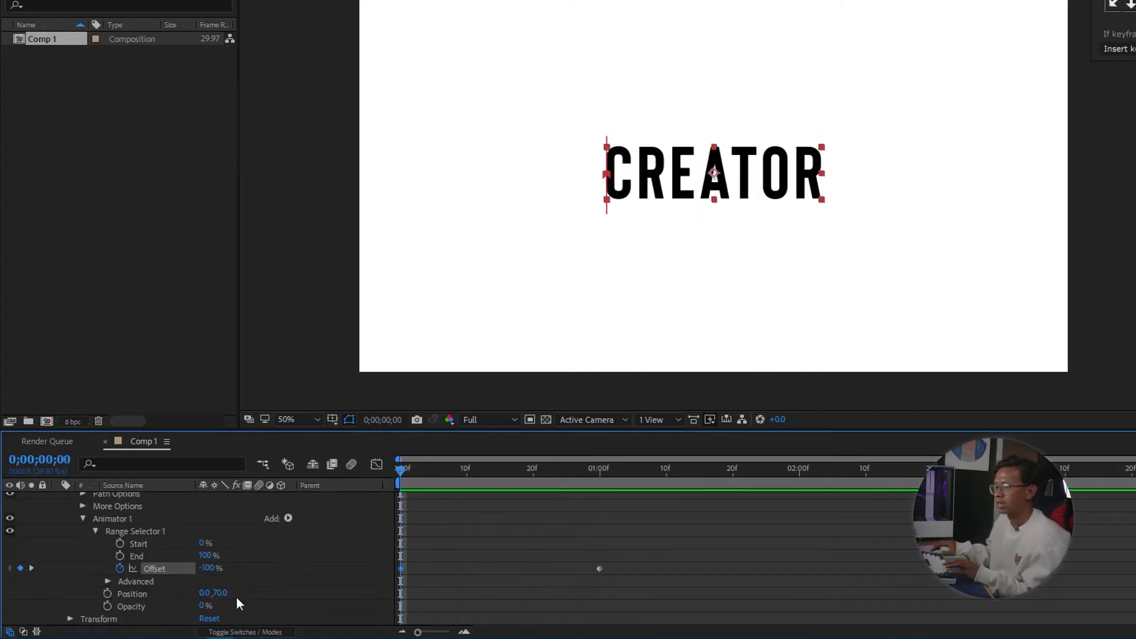
{"action": "left_click", "coordinate": [108, 581]}
{"action": "scroll", "coordinate": [153, 589], "scroll_direction": "down", "scroll_amount": 2}
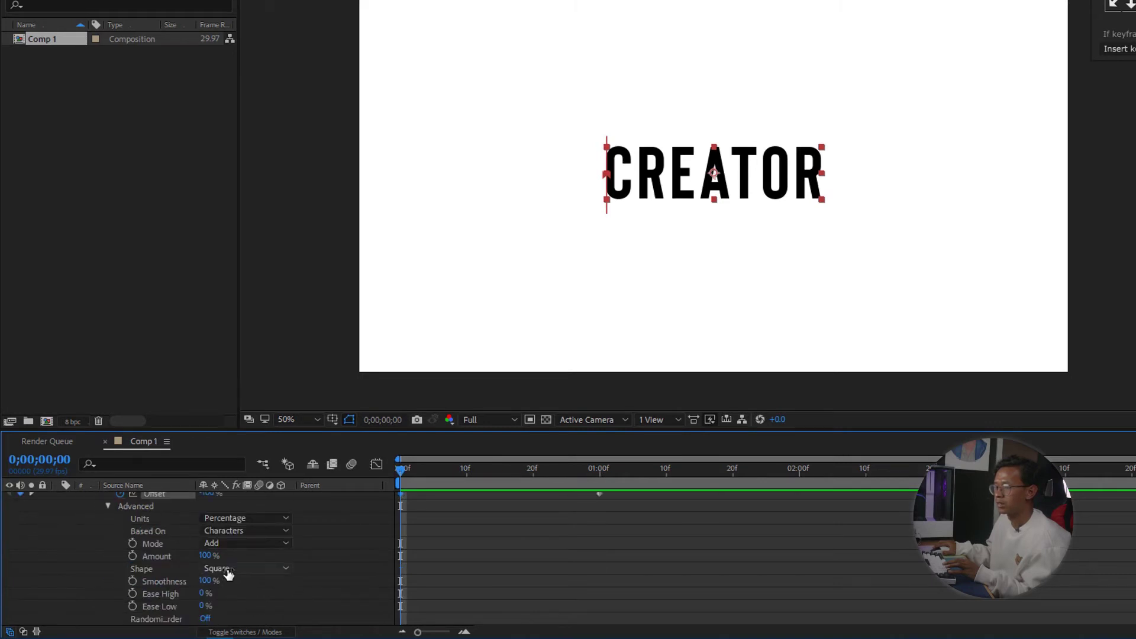
{"action": "left_click", "coordinate": [172, 568]}
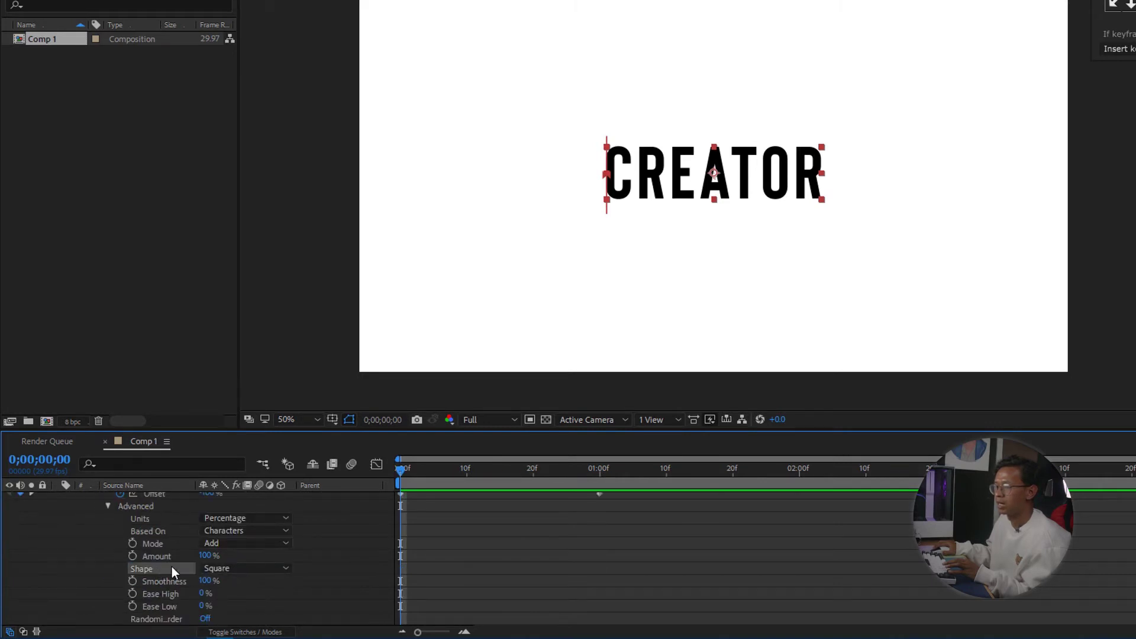
{"action": "left_click", "coordinate": [278, 573]}
{"action": "left_click", "coordinate": [267, 487]}
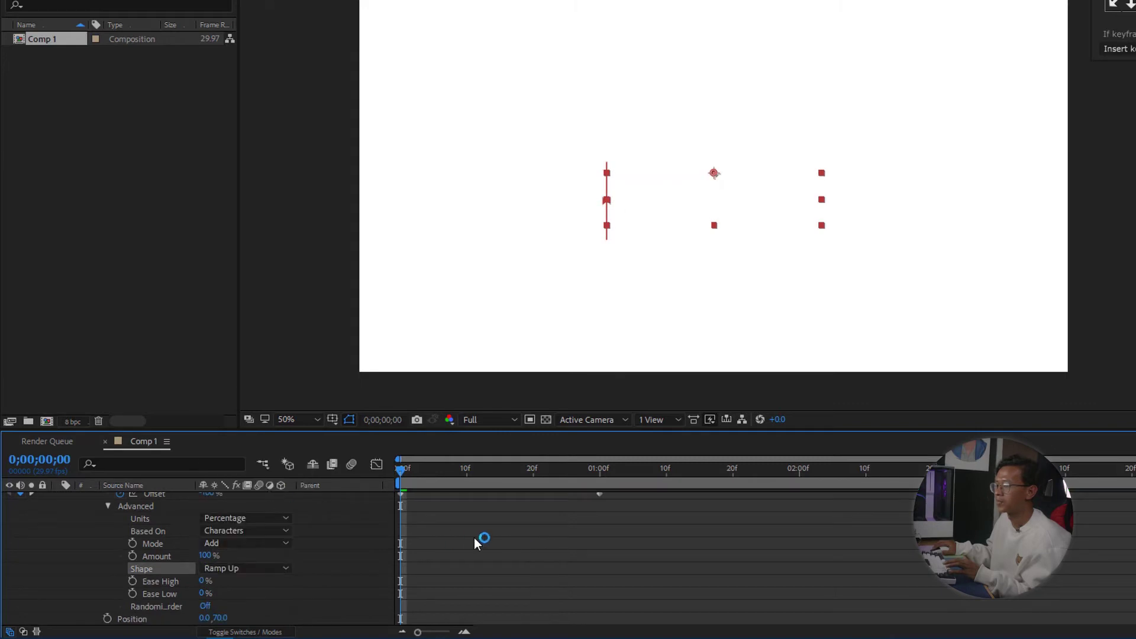
{"action": "key", "text": "space"}
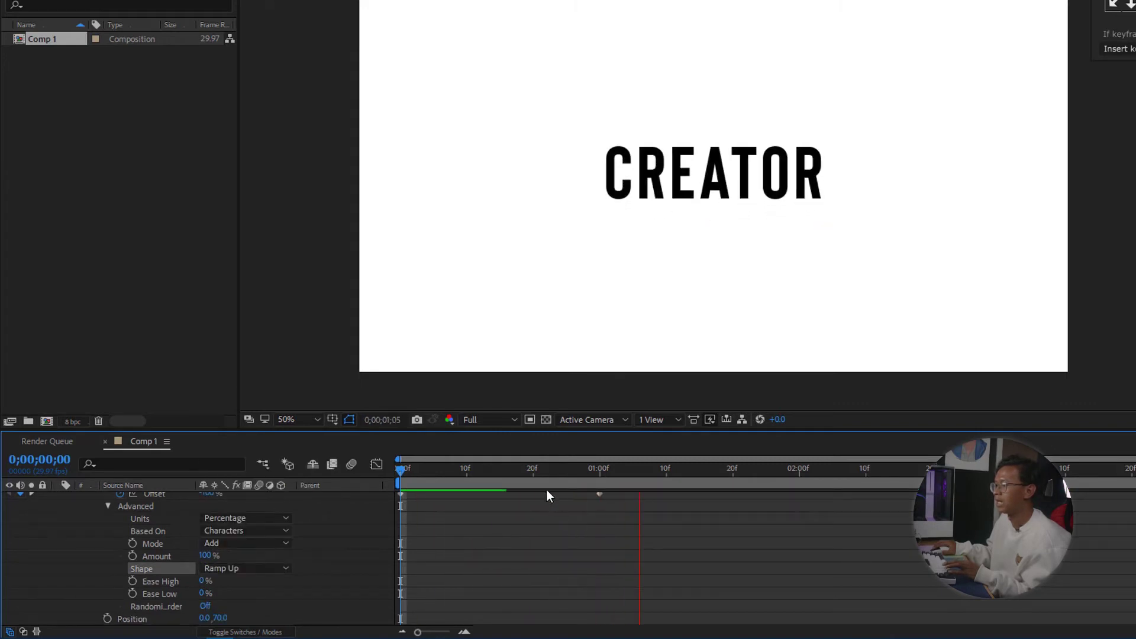
{"action": "key", "text": "space"}
{"action": "key", "text": "space"}
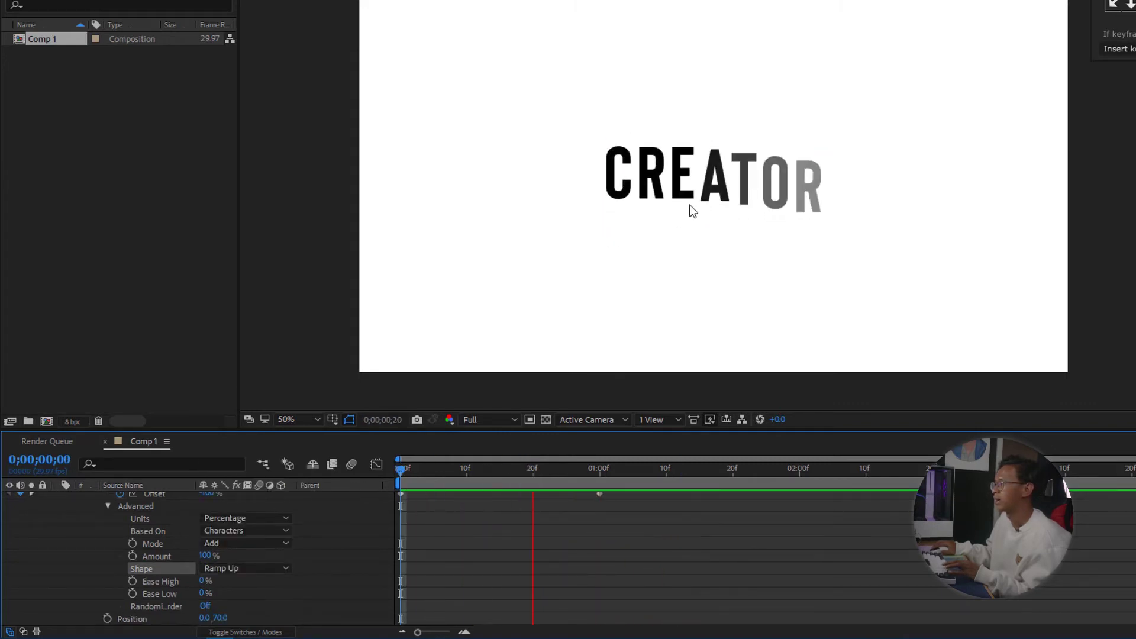
{"action": "key", "text": "space"}
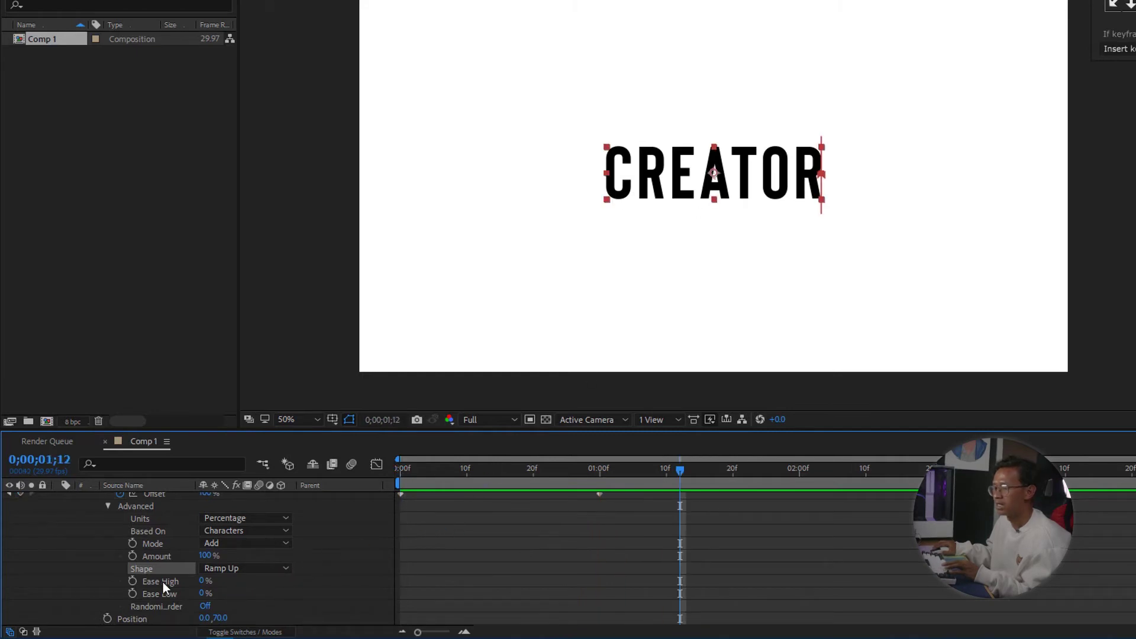
Set the range selector's Ease High to 30% and Ease Low to 100%, and play back the text animation from the start.
{"action": "left_click", "coordinate": [203, 581]}
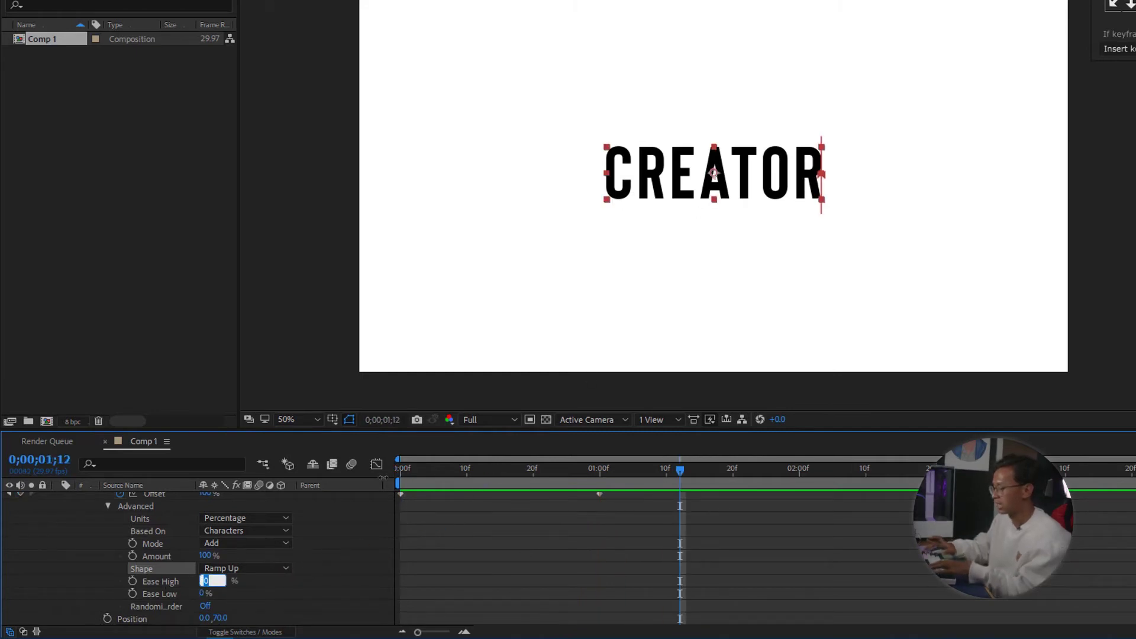
{"action": "type", "text": "30"}
{"action": "key", "text": "Return"}
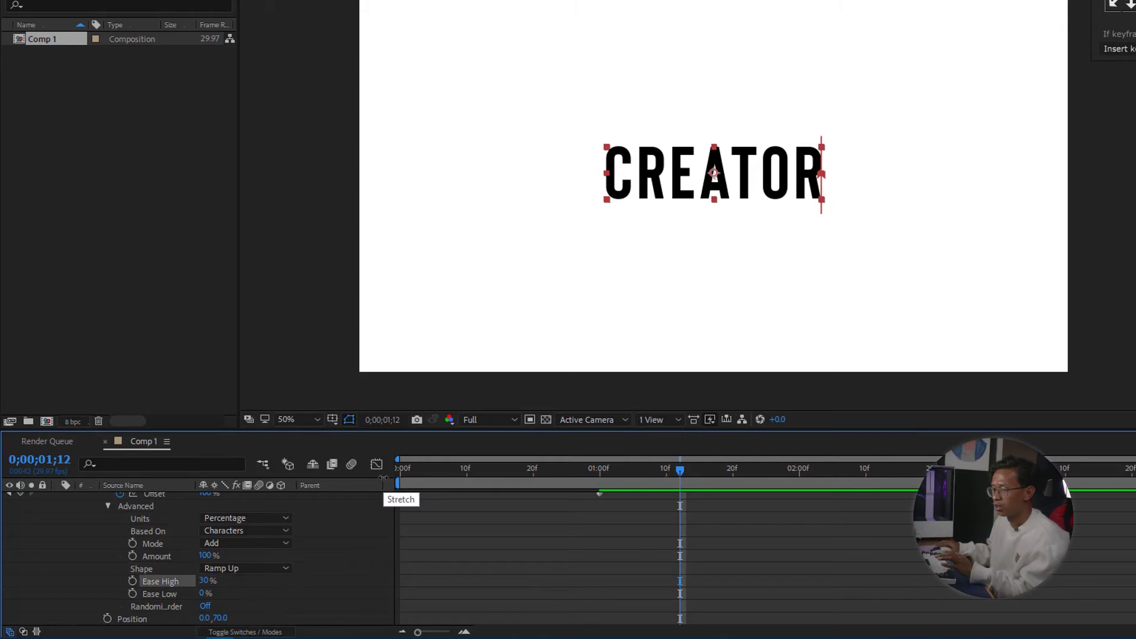
{"action": "left_click", "coordinate": [204, 593]}
{"action": "type", "text": "100"}
{"action": "key", "text": "Return"}
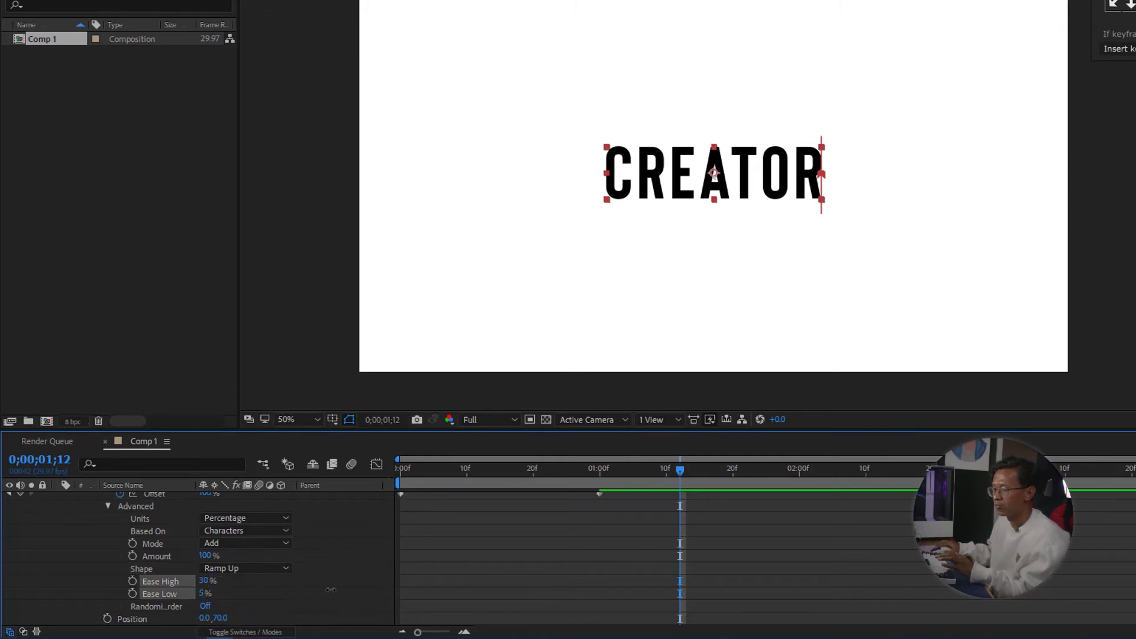
{"action": "left_click", "coordinate": [524, 465]}
{"action": "key", "text": "Home"}
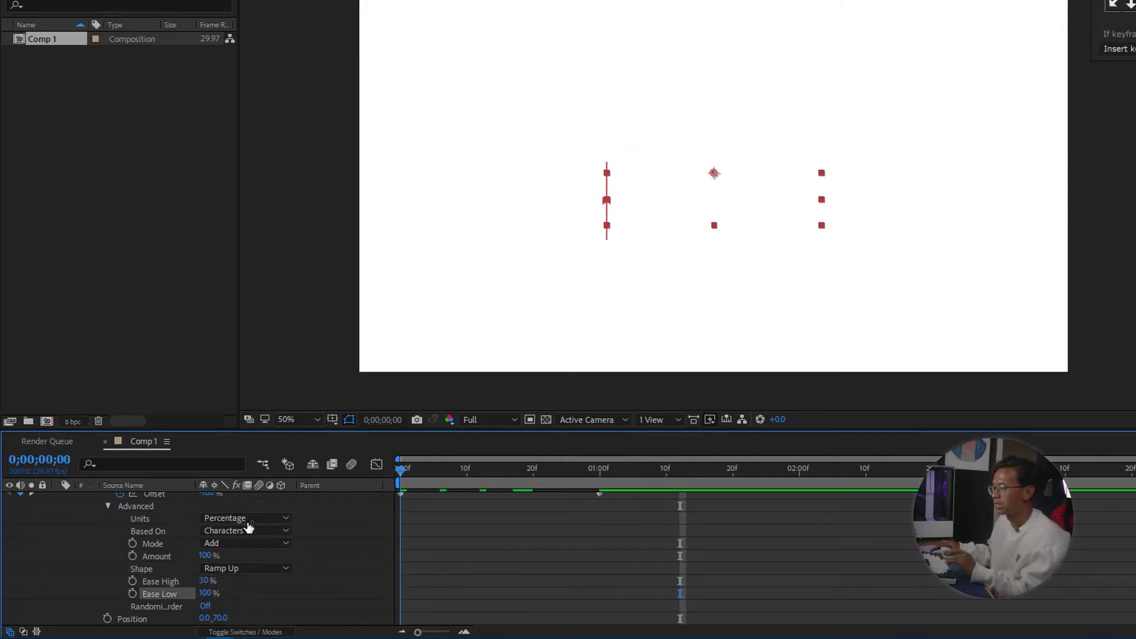
{"action": "key", "text": "space"}
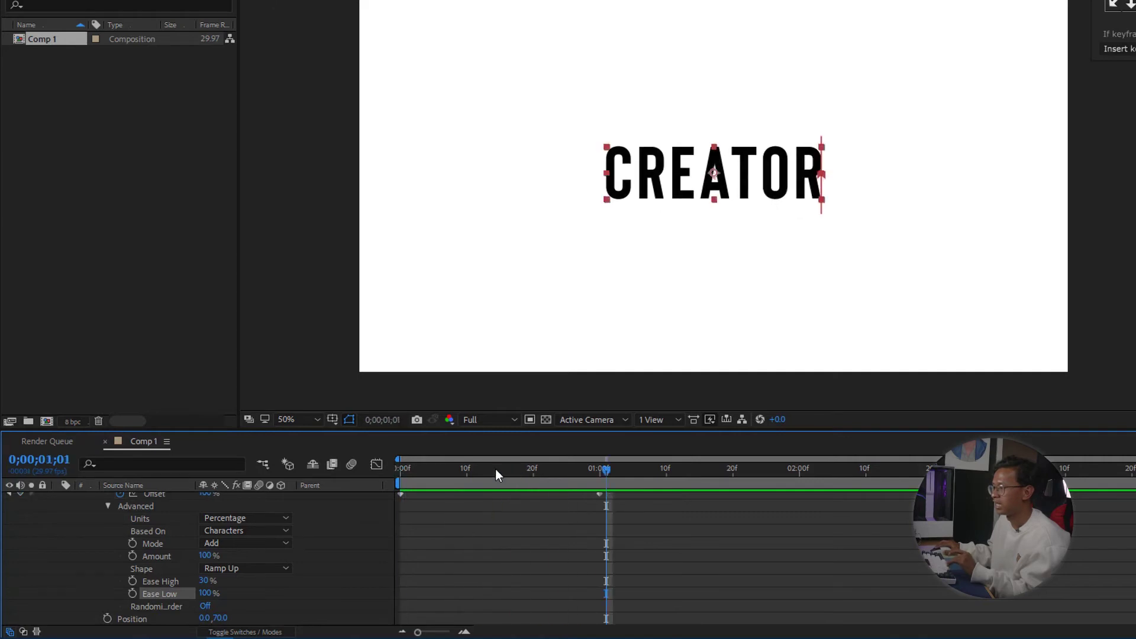
{"action": "key", "text": "space"}
{"action": "left_click", "coordinate": [446, 468]}
{"action": "key", "text": "Home"}
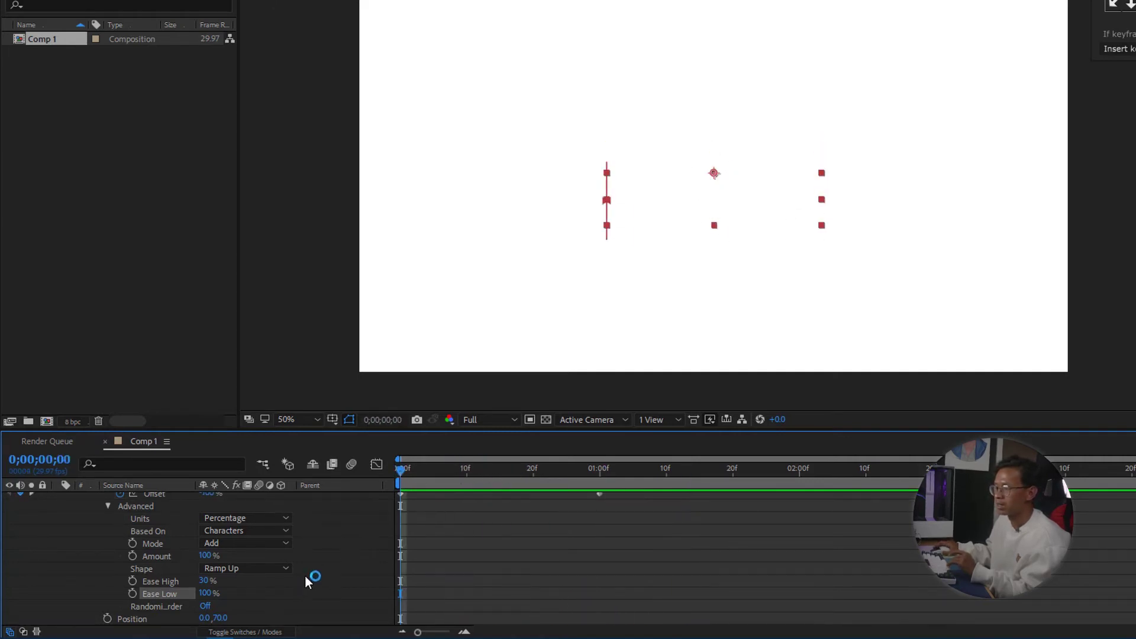
Add a Tracking property to the CREATOR layer's existing text animator.
{"action": "scroll", "coordinate": [320, 568], "scroll_direction": "up", "scroll_amount": 3}
{"action": "left_click", "coordinate": [285, 553]}
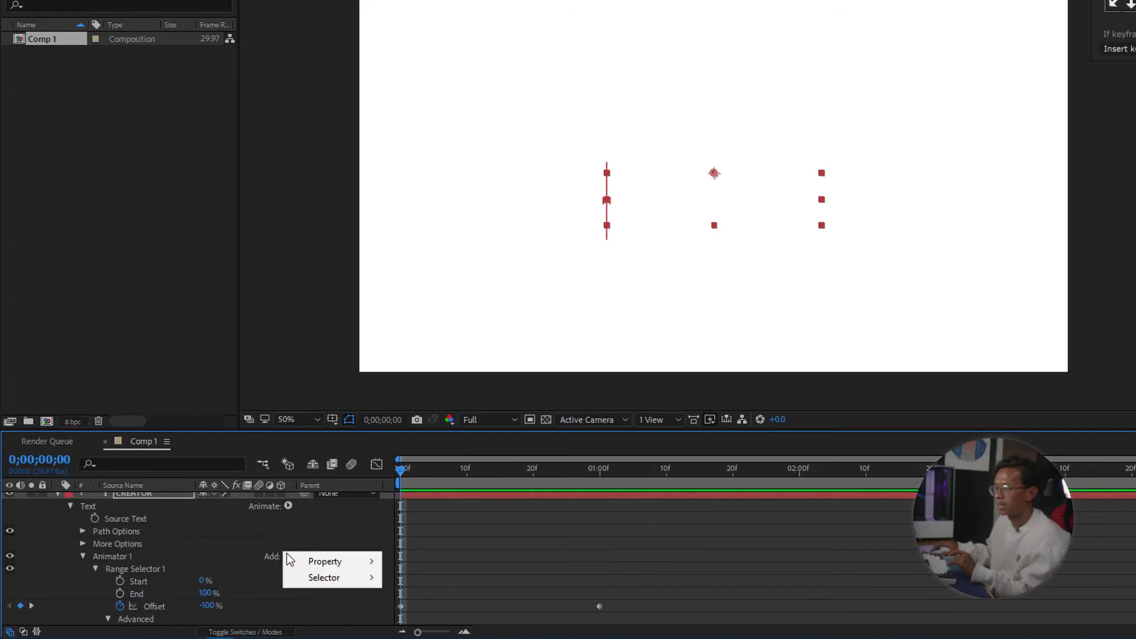
{"action": "mouse_move", "coordinate": [311, 560]}
{"action": "left_click", "coordinate": [428, 465]}
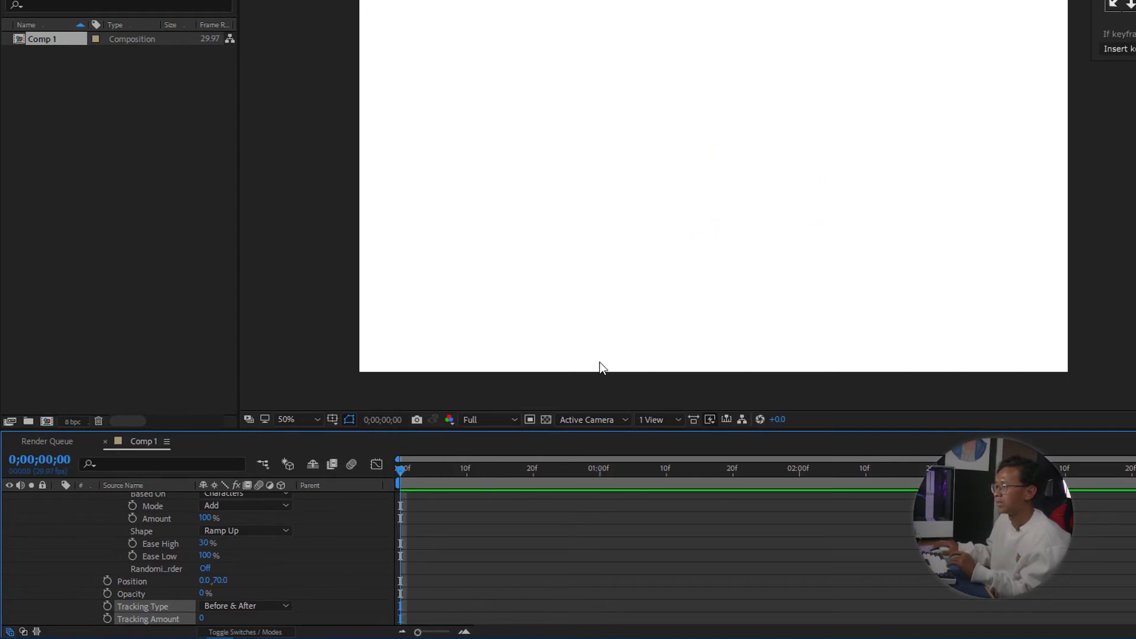
{"action": "key", "text": "space"}
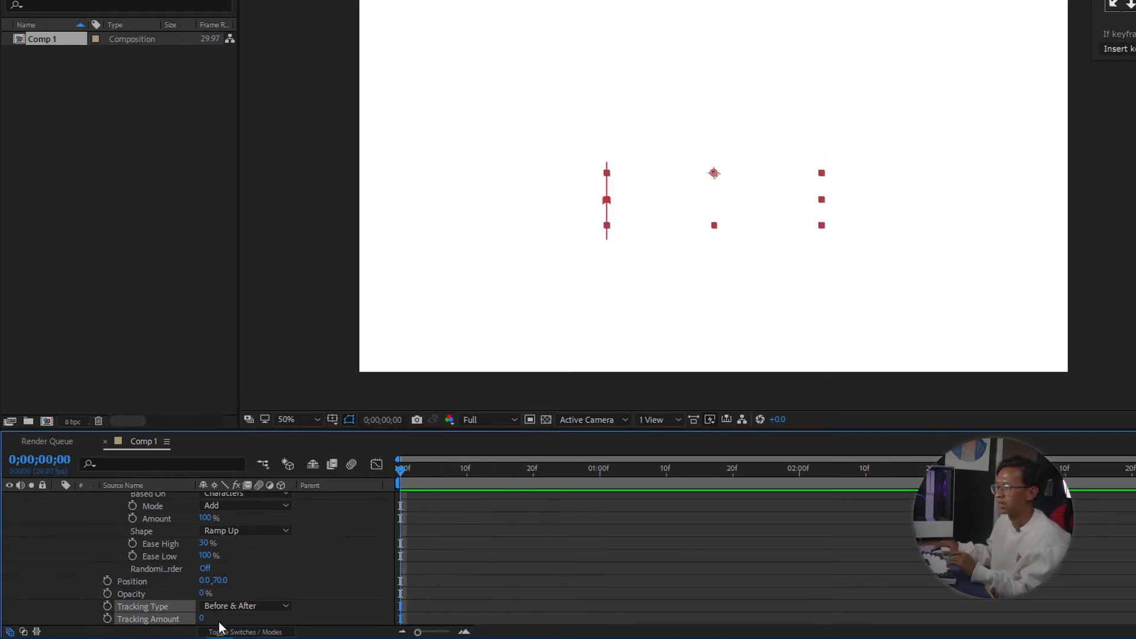
Set the text animator's Tracking Amount to -30 and play back the animation.
{"action": "left_click", "coordinate": [203, 618]}
{"action": "type", "text": "-30"}
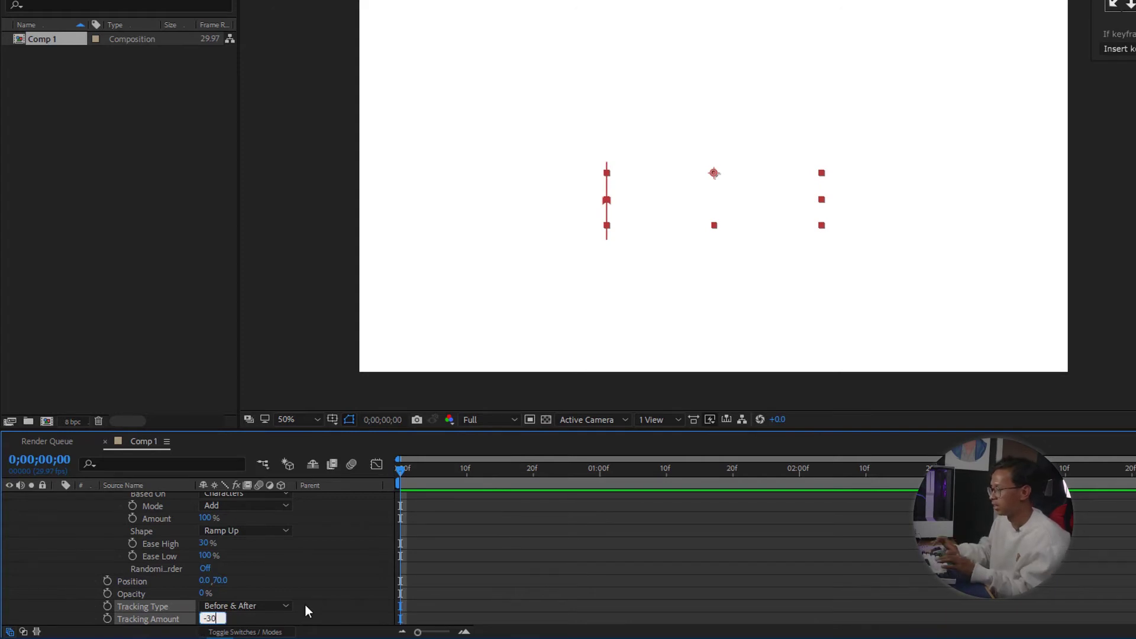
{"action": "key", "text": "Return"}
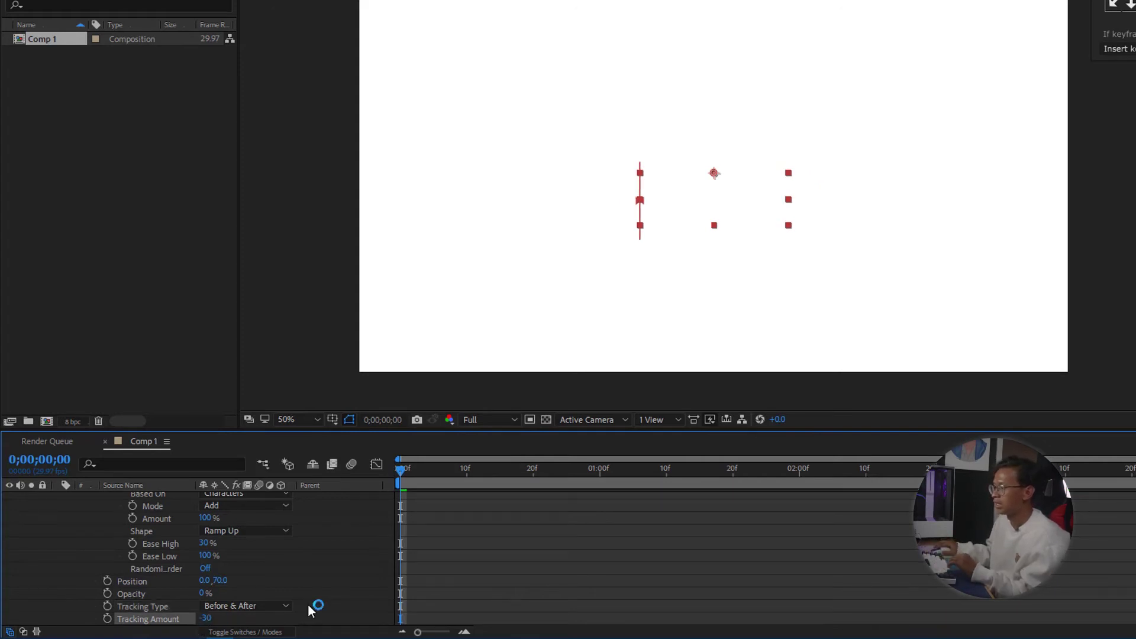
{"action": "key", "text": "space"}
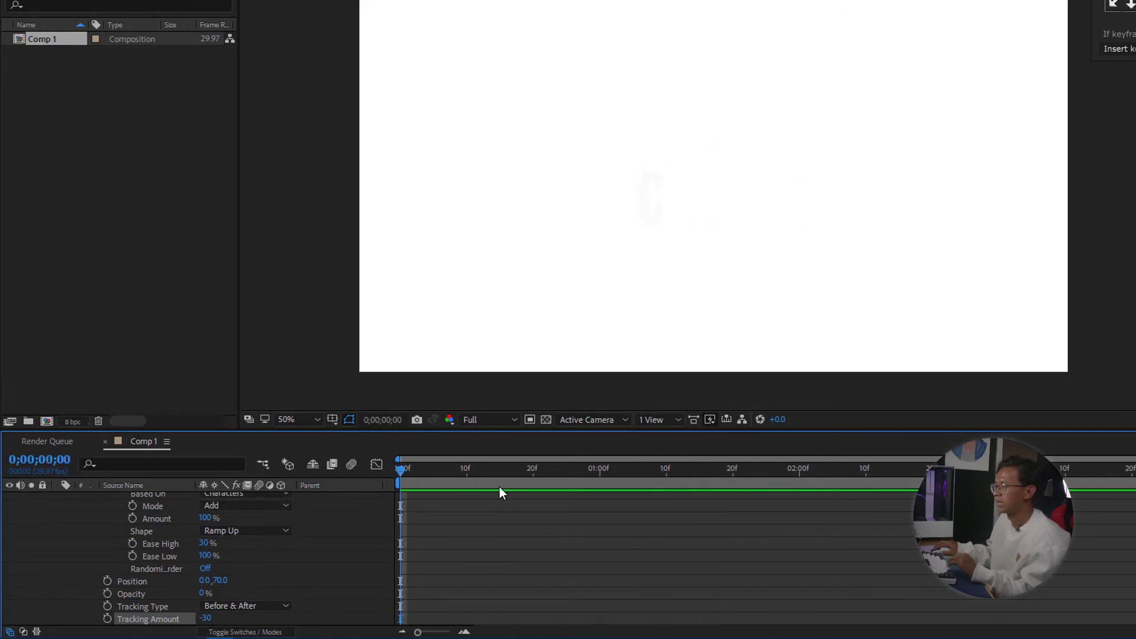
Add a Scale keyframe of 100% to the CREATOR layer at the 1-second mark.
{"action": "left_click", "coordinate": [601, 470]}
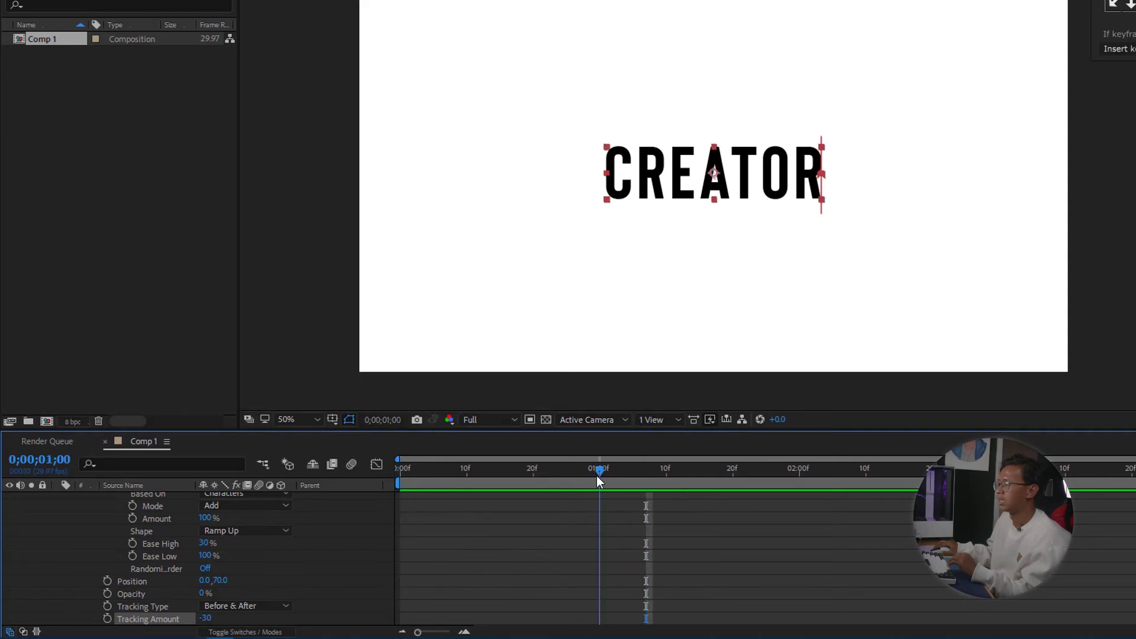
{"action": "scroll", "coordinate": [532, 526], "scroll_direction": "up", "scroll_amount": 3}
{"action": "scroll", "coordinate": [452, 540], "scroll_direction": "up", "scroll_amount": 3}
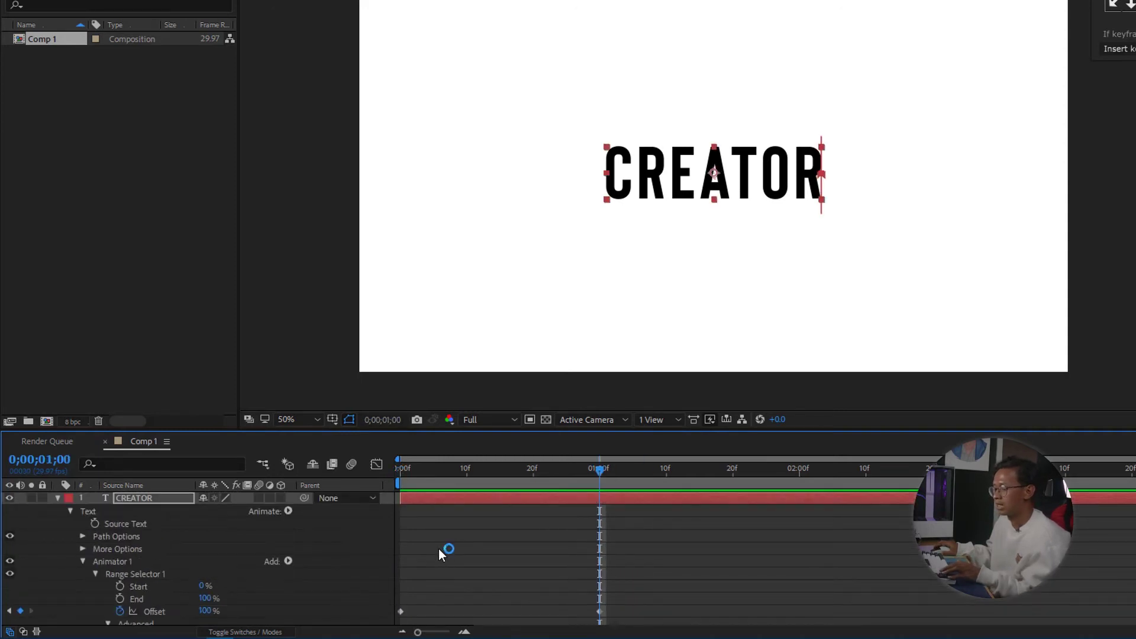
{"action": "key", "text": "s"}
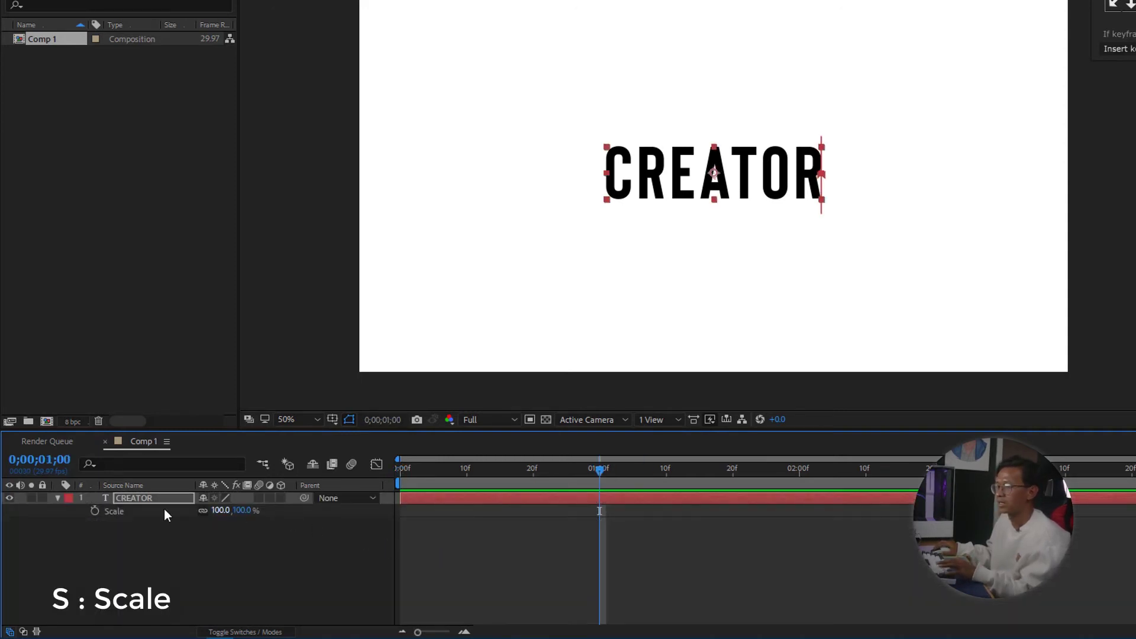
{"action": "left_click", "coordinate": [96, 511]}
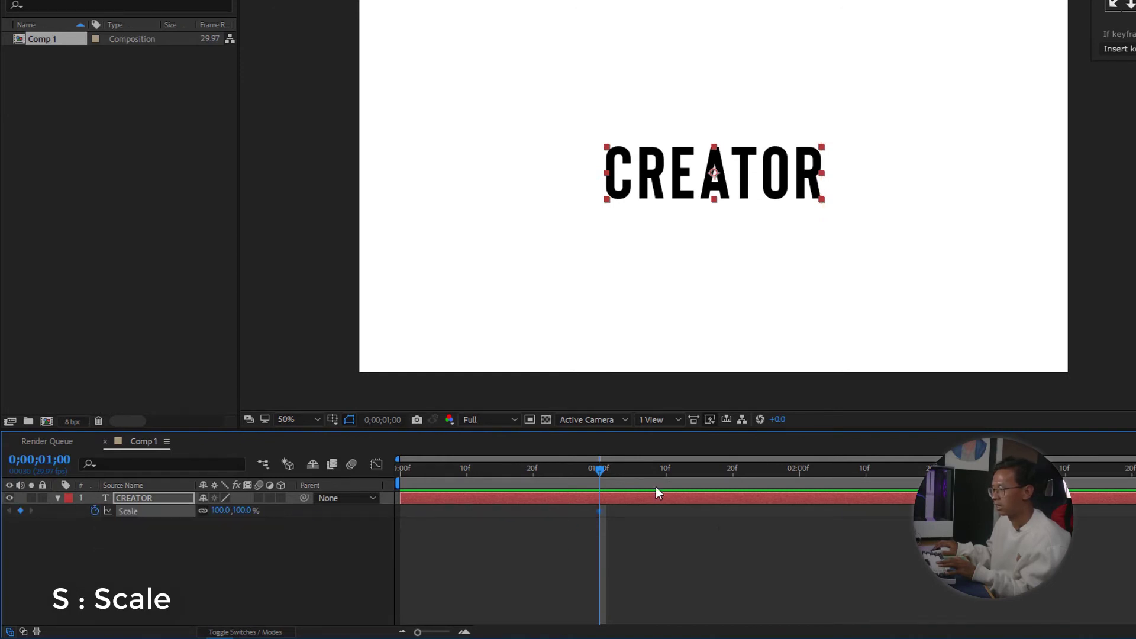
Add a Scale keyframe of 80% to the CREATOR layer at the 2-second mark.
{"action": "left_click_drag", "start_coordinate": [595, 475], "coordinate": [798, 507]}
{"action": "left_click", "coordinate": [237, 511]}
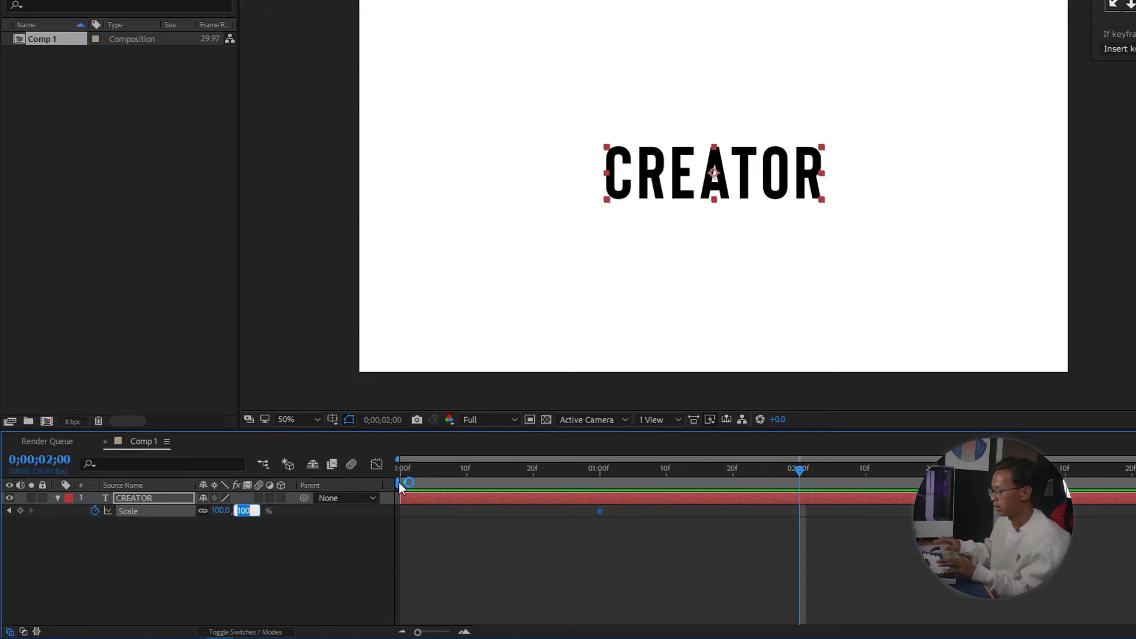
{"action": "type", "text": "80"}
{"action": "key", "text": "Return"}
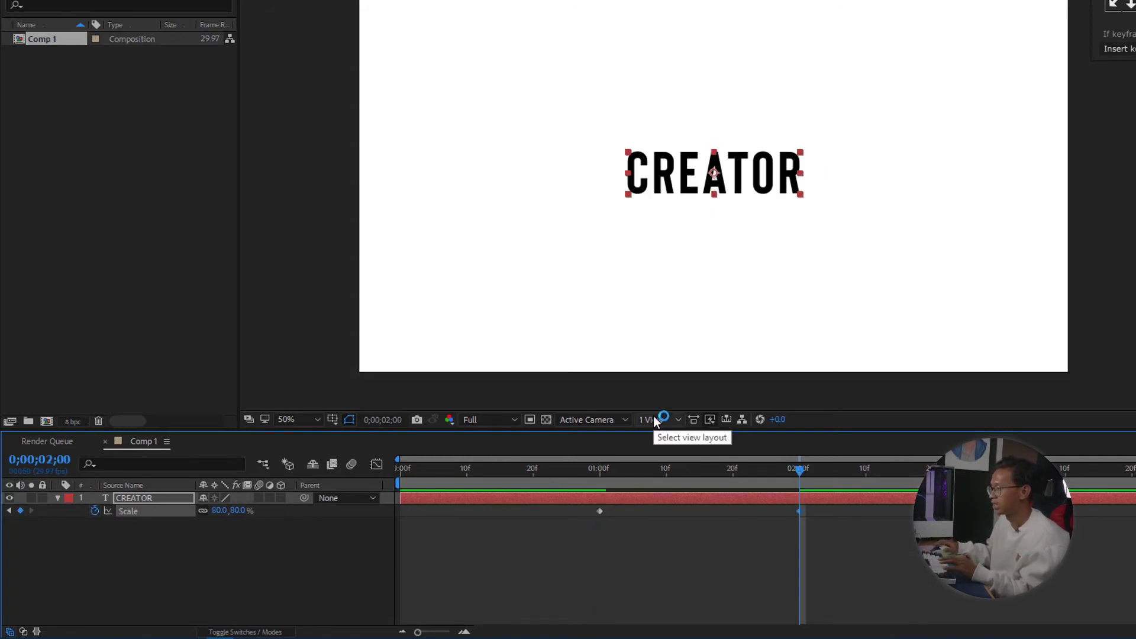
Apply Easy Ease to both Scale keyframes of the CREATOR layer.
{"action": "left_click_drag", "start_coordinate": [811, 515], "coordinate": [586, 510]}
{"action": "right_click", "coordinate": [602, 510]}
{"action": "mouse_move", "coordinate": [627, 499]}
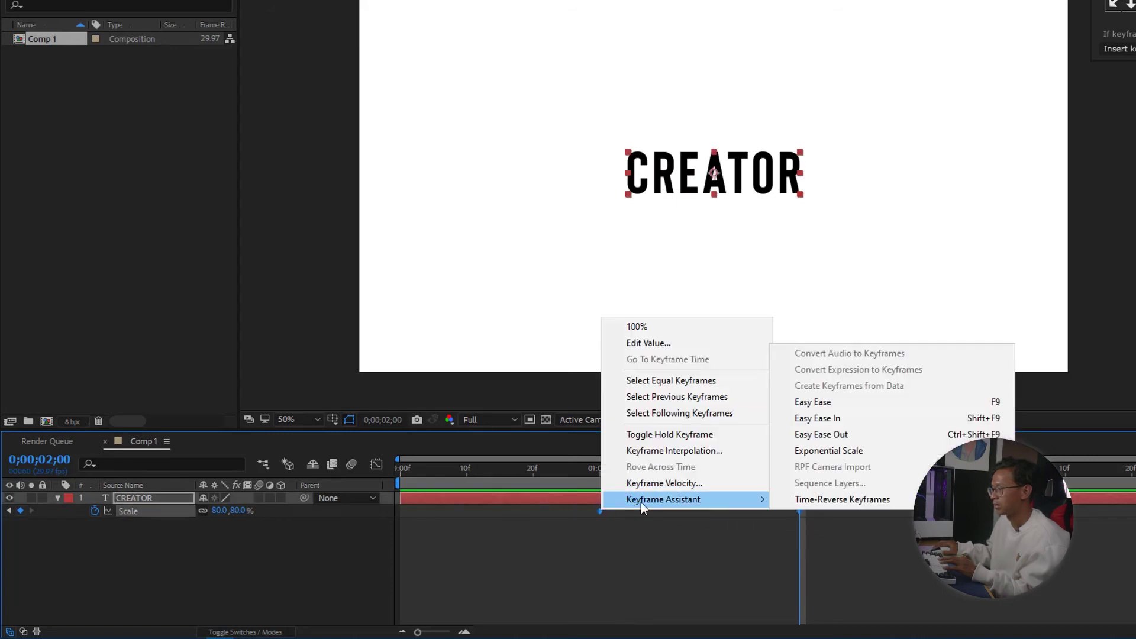
{"action": "left_click", "coordinate": [856, 404]}
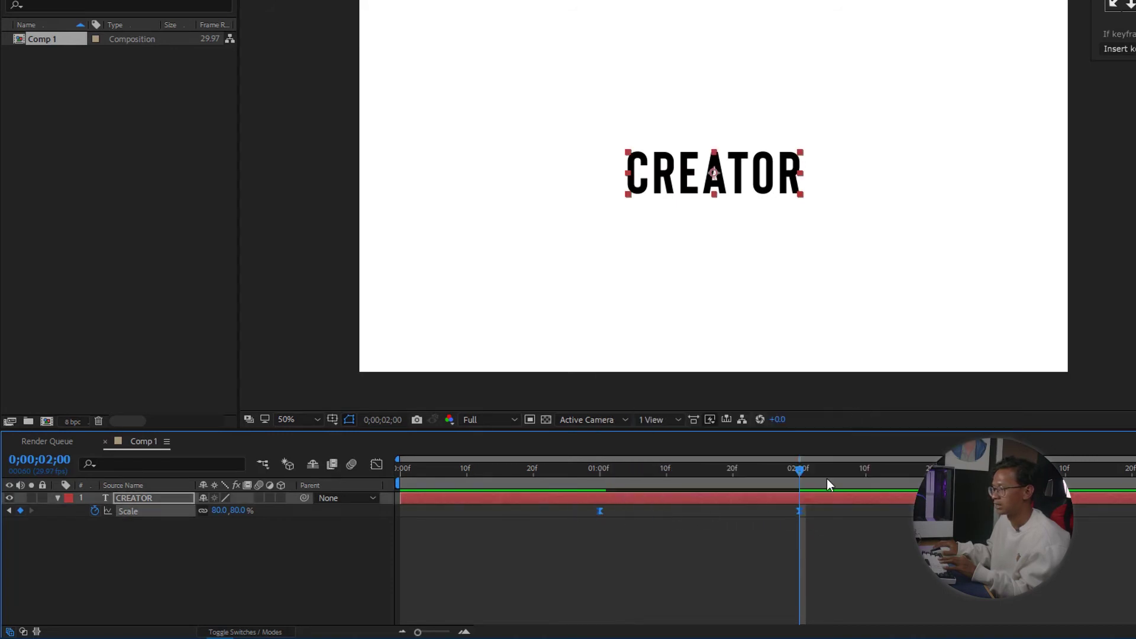
Extend the Scale keyframes' influence to 100% in the speed graph for a sharp peak midway, and play back the animation.
{"action": "left_click", "coordinate": [378, 463]}
{"action": "left_click_drag", "start_coordinate": [839, 523], "coordinate": [699, 502]}
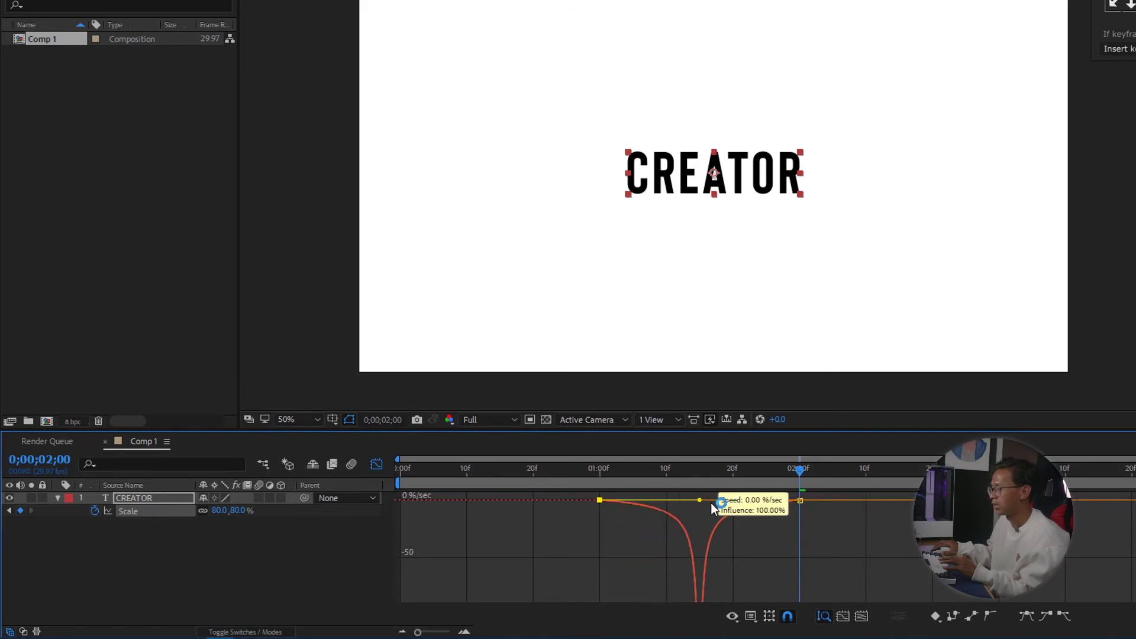
{"action": "key", "text": "space"}
{"action": "key", "text": "space"}
{"action": "key", "text": "space"}
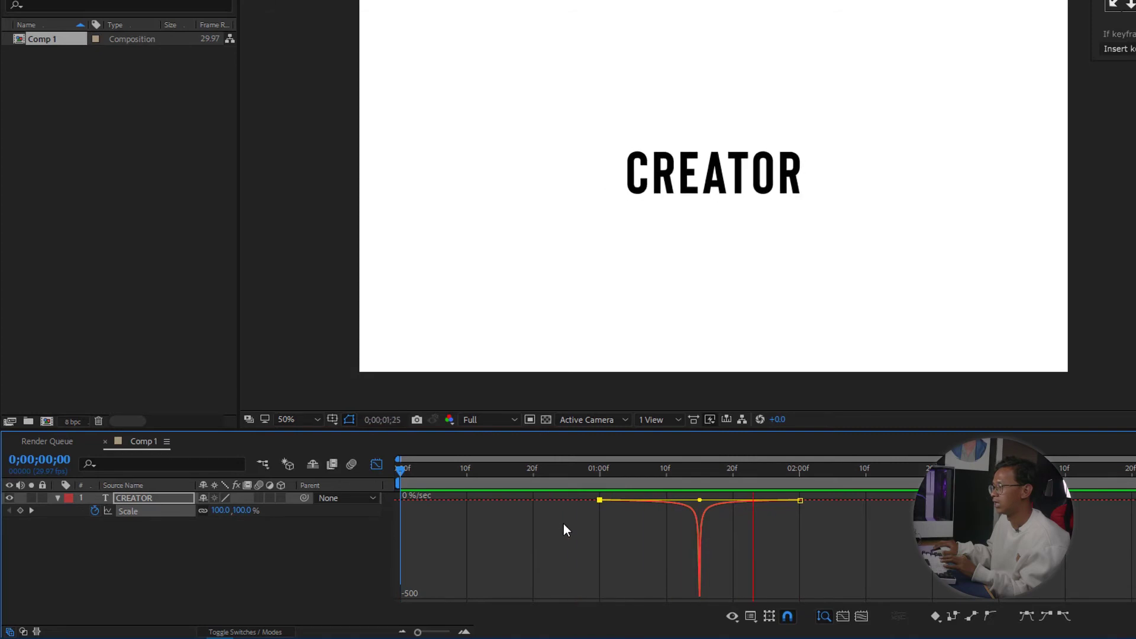
Go to the 2-second mark and add a second text animator for Position to the CREATOR layer.
{"action": "left_click_drag", "start_coordinate": [845, 471], "coordinate": [801, 485]}
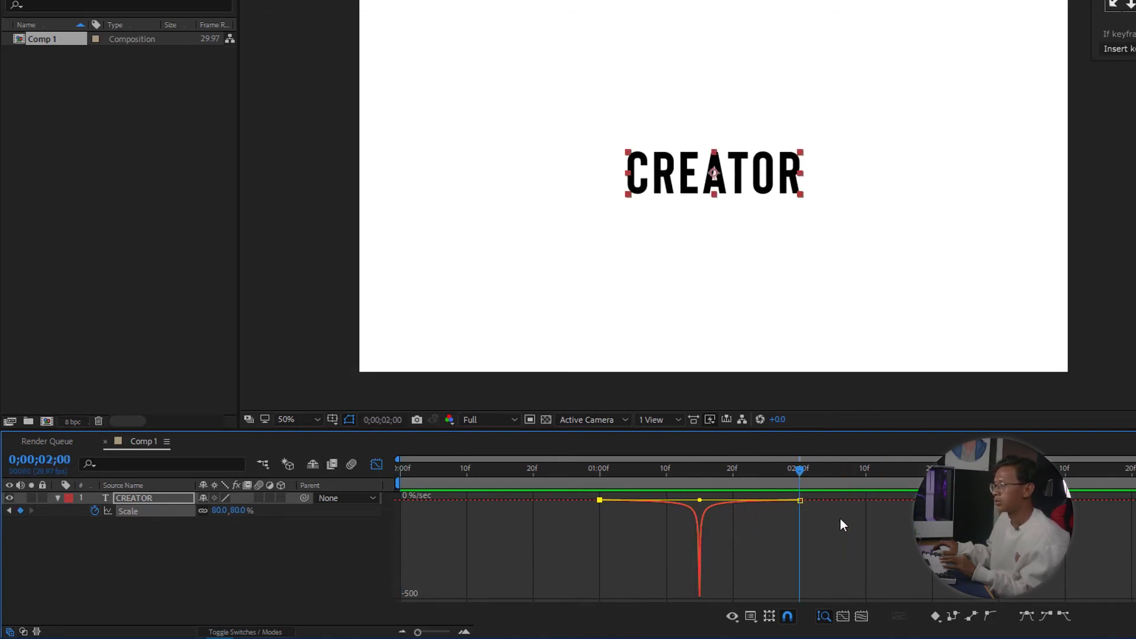
{"action": "left_click", "coordinate": [57, 499]}
{"action": "left_click", "coordinate": [57, 498]}
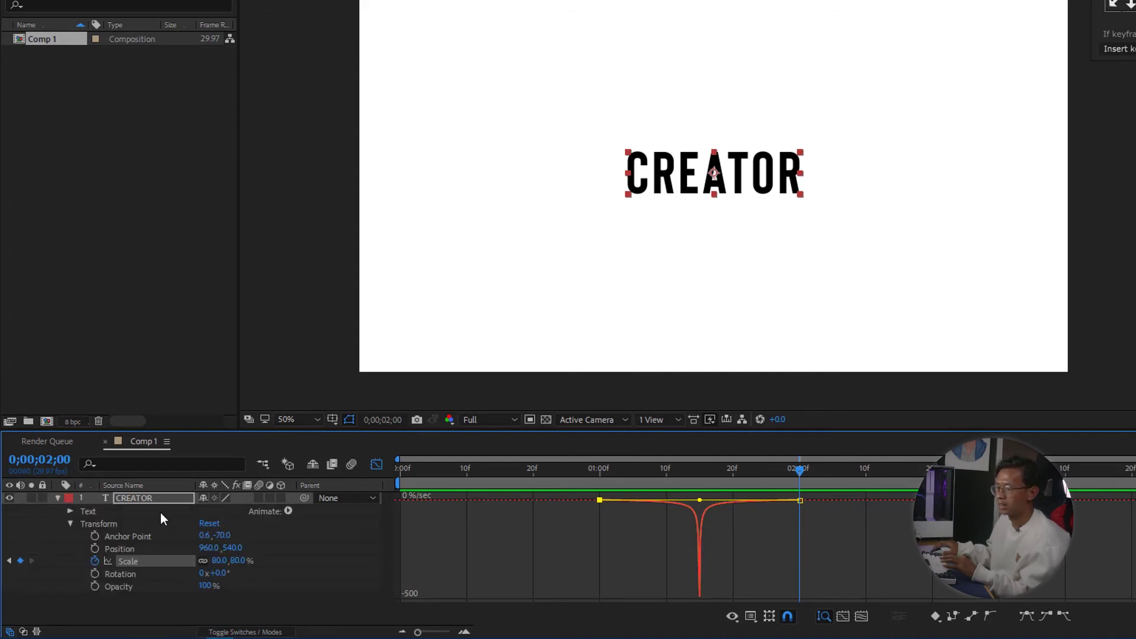
{"action": "left_click", "coordinate": [289, 511]}
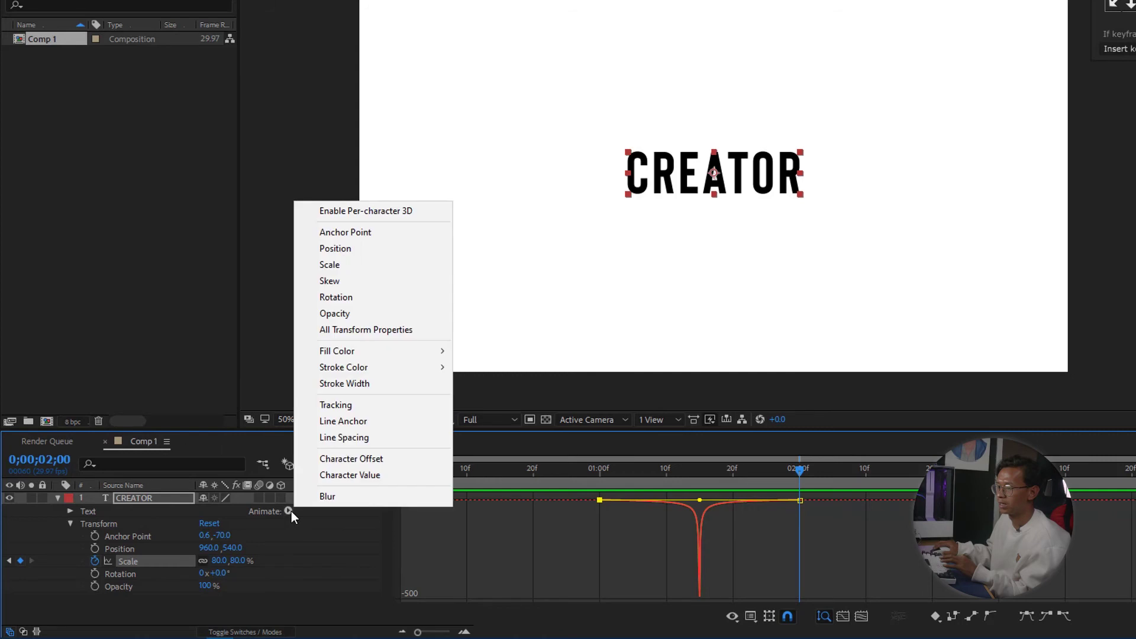
{"action": "left_click", "coordinate": [385, 509]}
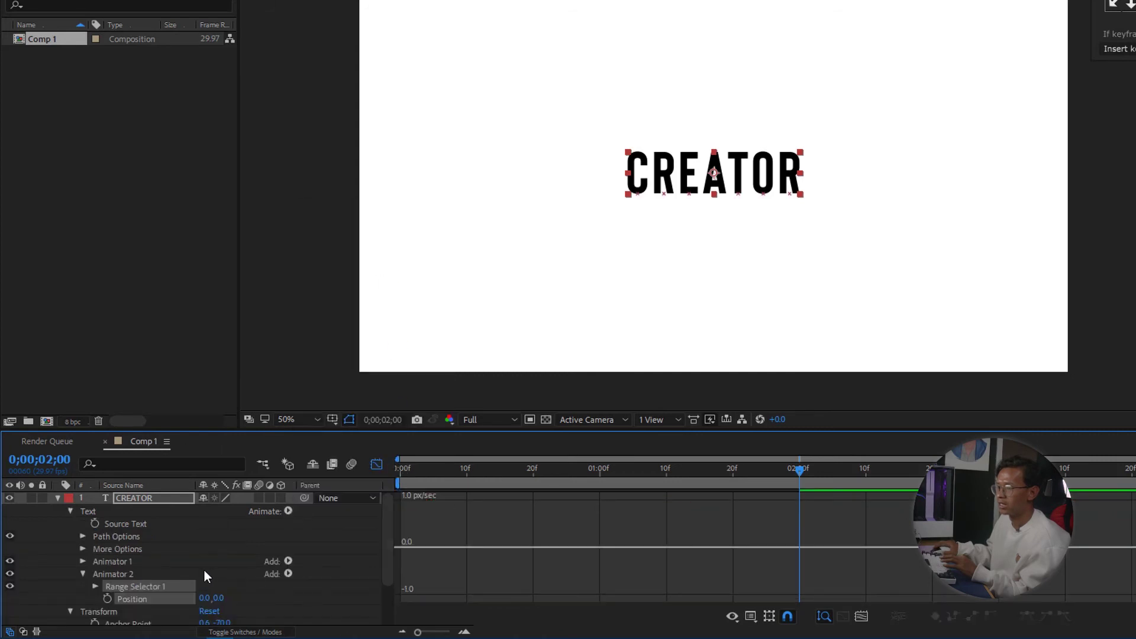
Set the second text animator's vertical Position to -30.
{"action": "left_click_drag", "start_coordinate": [224, 602], "coordinate": [208, 603]}
{"action": "left_click", "coordinate": [206, 600]}
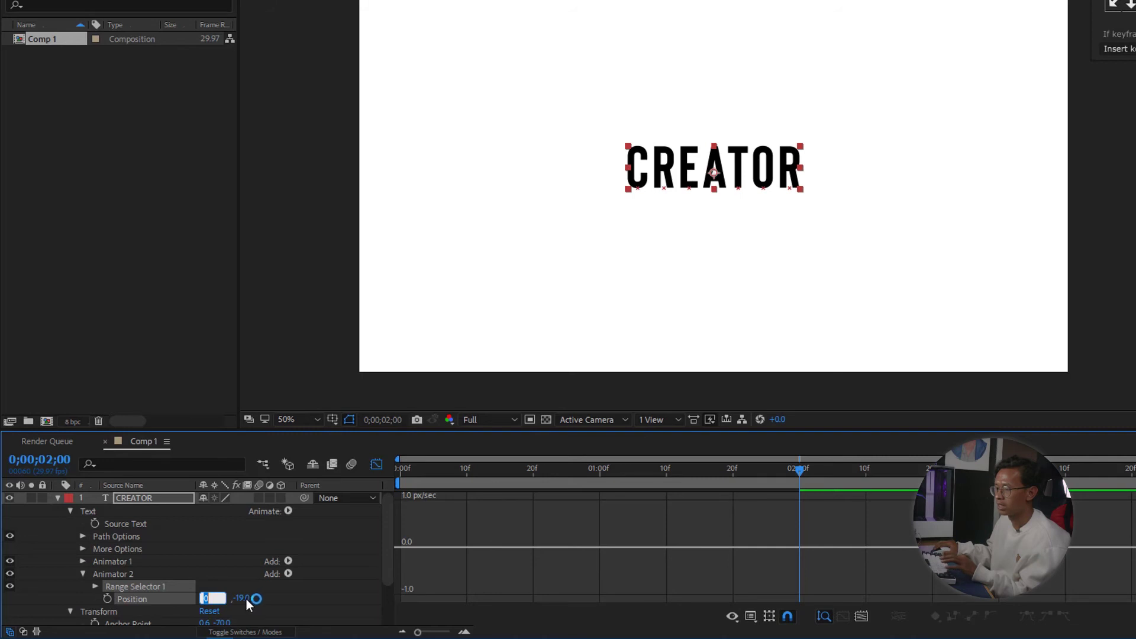
{"action": "left_click", "coordinate": [246, 599]}
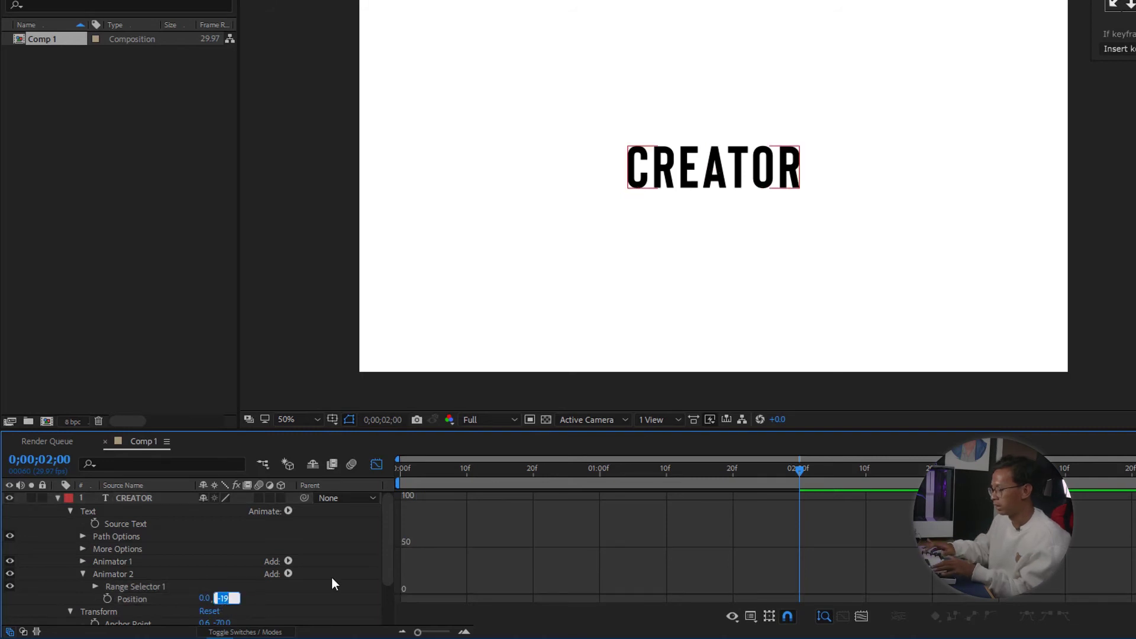
{"action": "type", "text": "-30"}
{"action": "key", "text": "Return"}
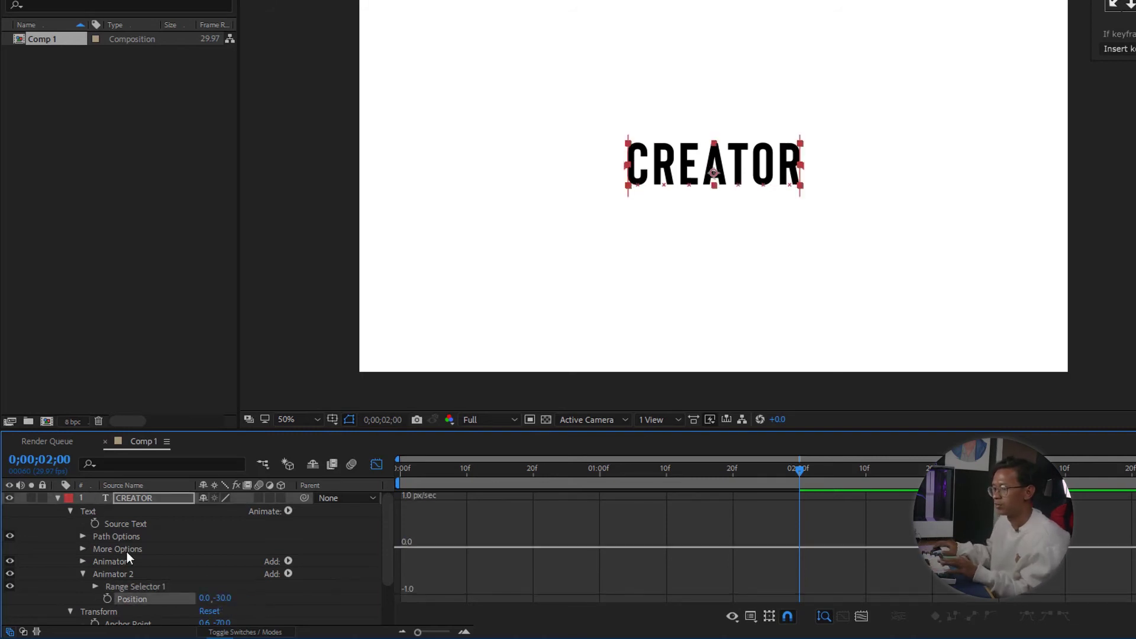
Set Animator 2's range selector Offset to 100%, keyframe it, and move that keyframe to the 3-second mark.
{"action": "left_click", "coordinate": [94, 587]}
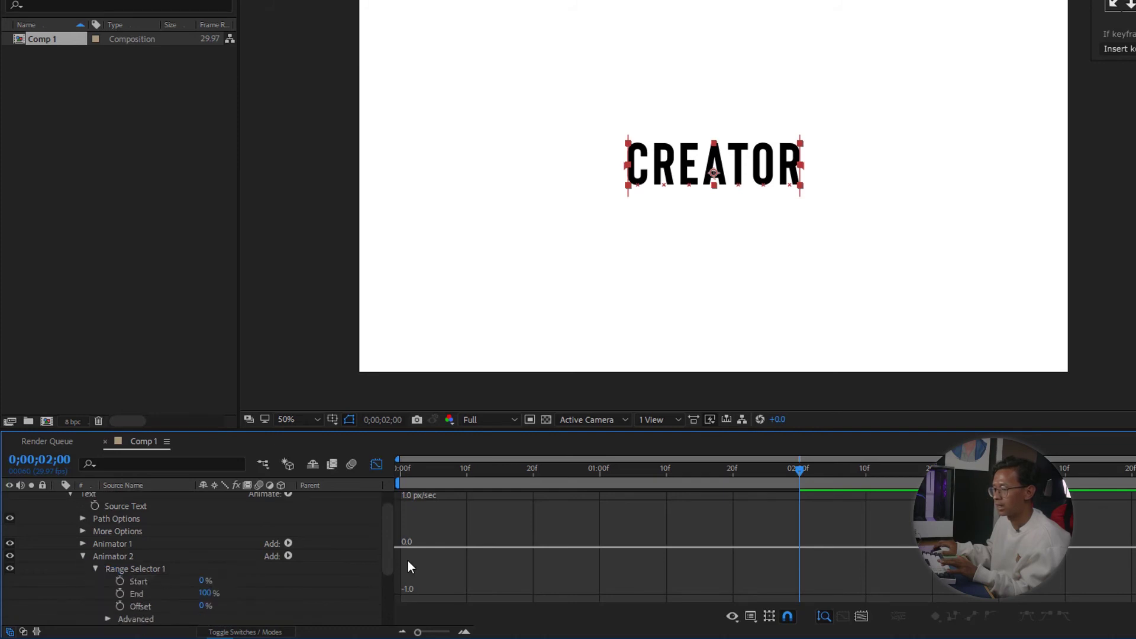
{"action": "left_click", "coordinate": [201, 607]}
{"action": "type", "text": "100"}
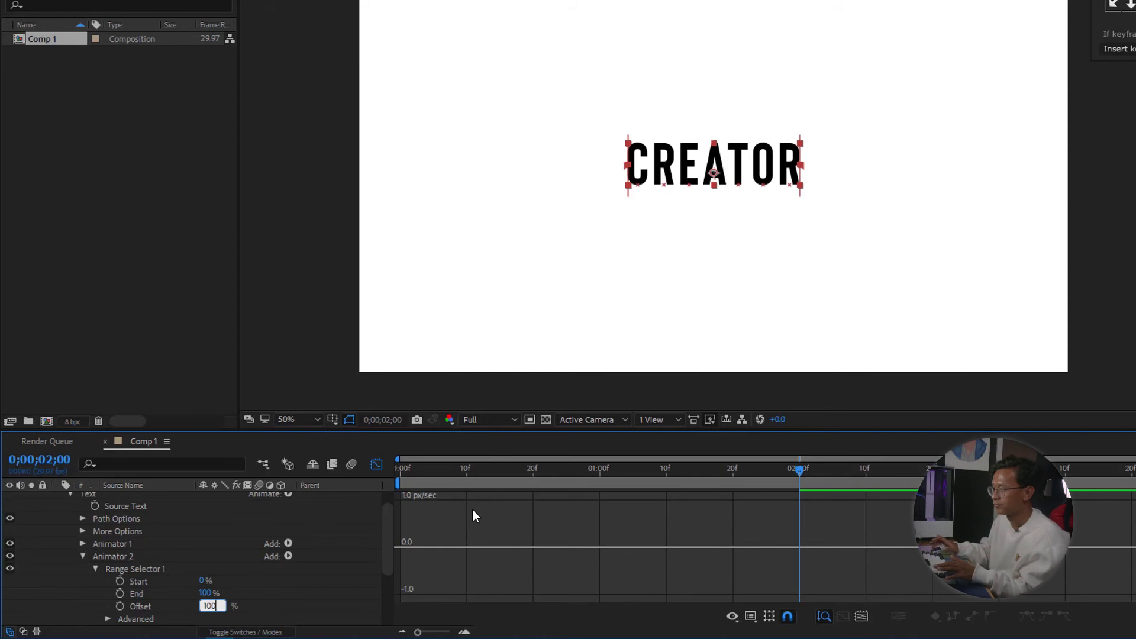
{"action": "key", "text": "Return"}
{"action": "left_click", "coordinate": [120, 607]}
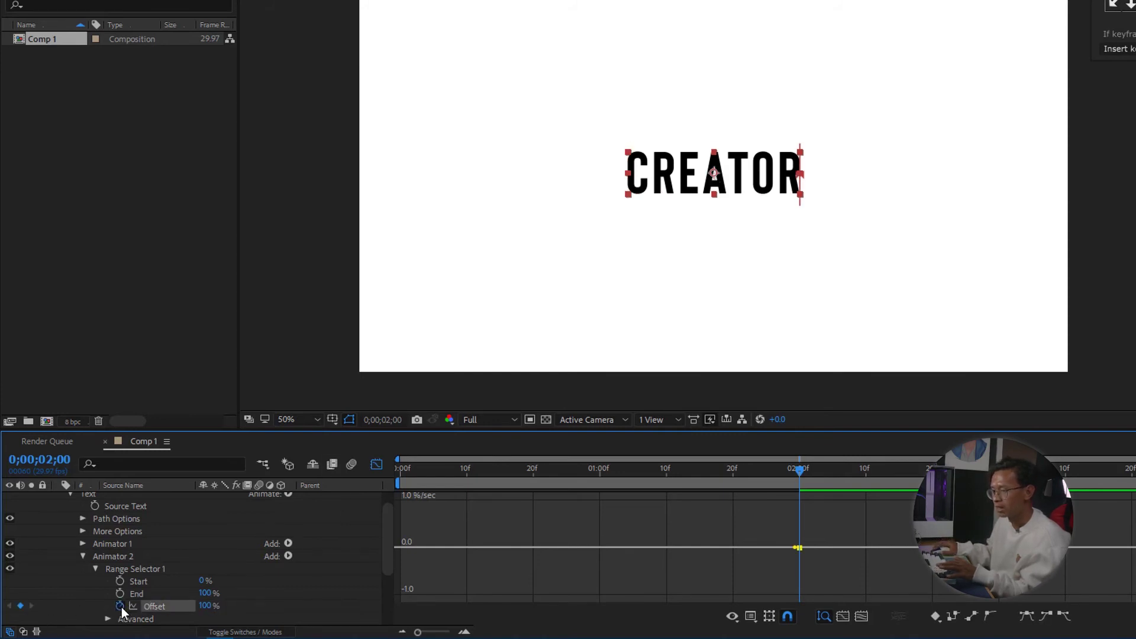
{"action": "left_click", "coordinate": [380, 463]}
{"action": "left_click_drag", "start_coordinate": [808, 609], "coordinate": [1006, 632]}
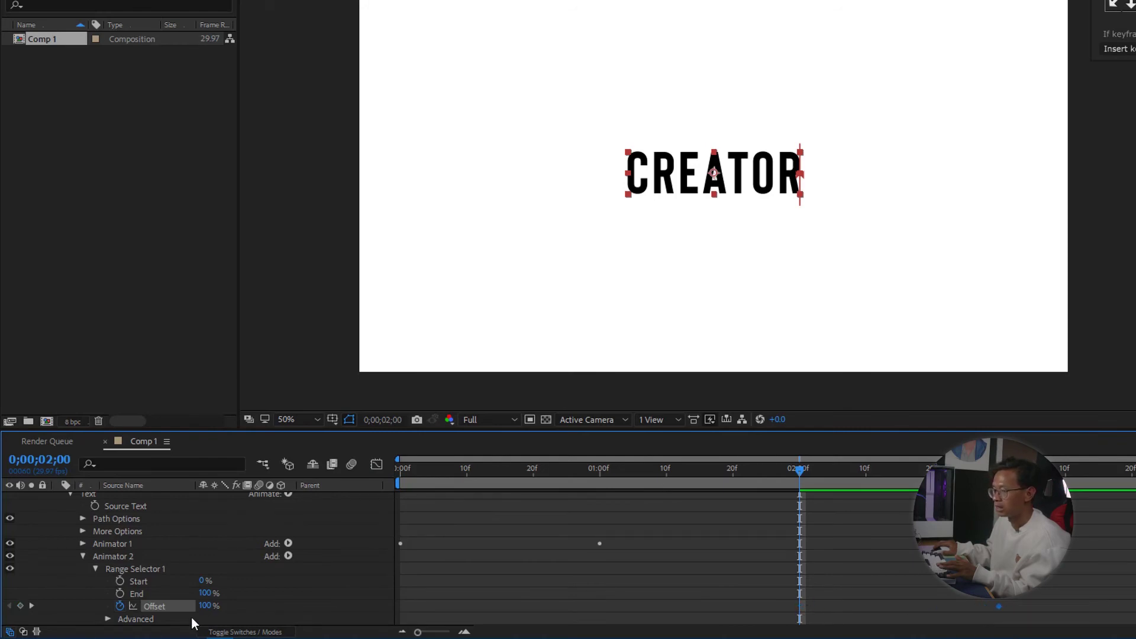
Set Animator 2's range selector Offset to -100% at the 2-second mark.
{"action": "left_click_drag", "start_coordinate": [203, 605], "coordinate": [3, 604]}
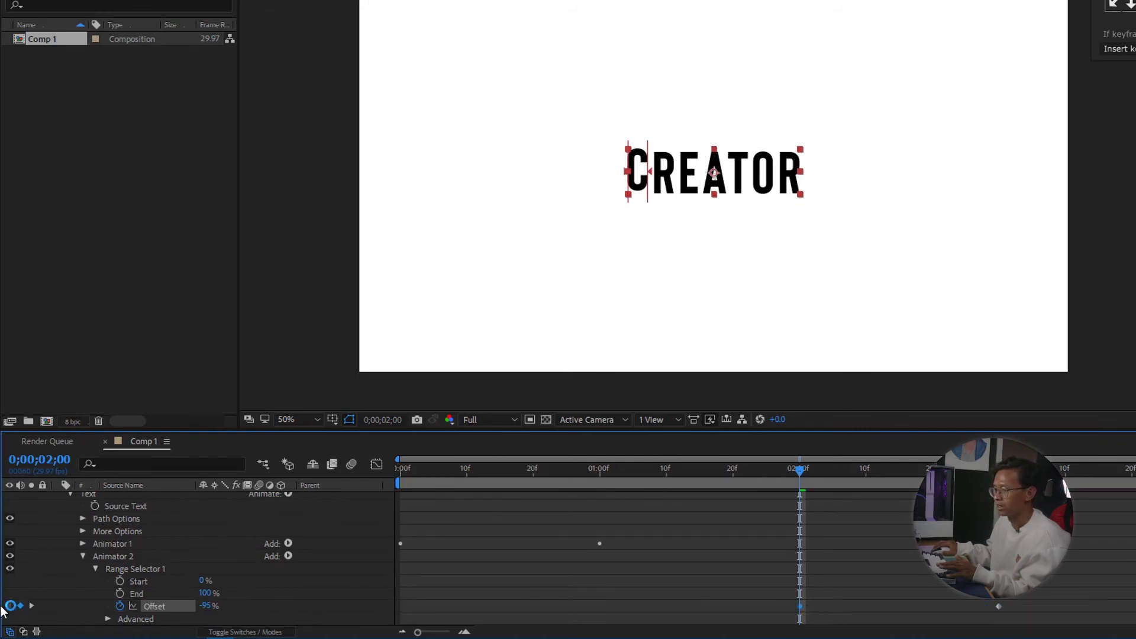
{"action": "left_click", "coordinate": [204, 606]}
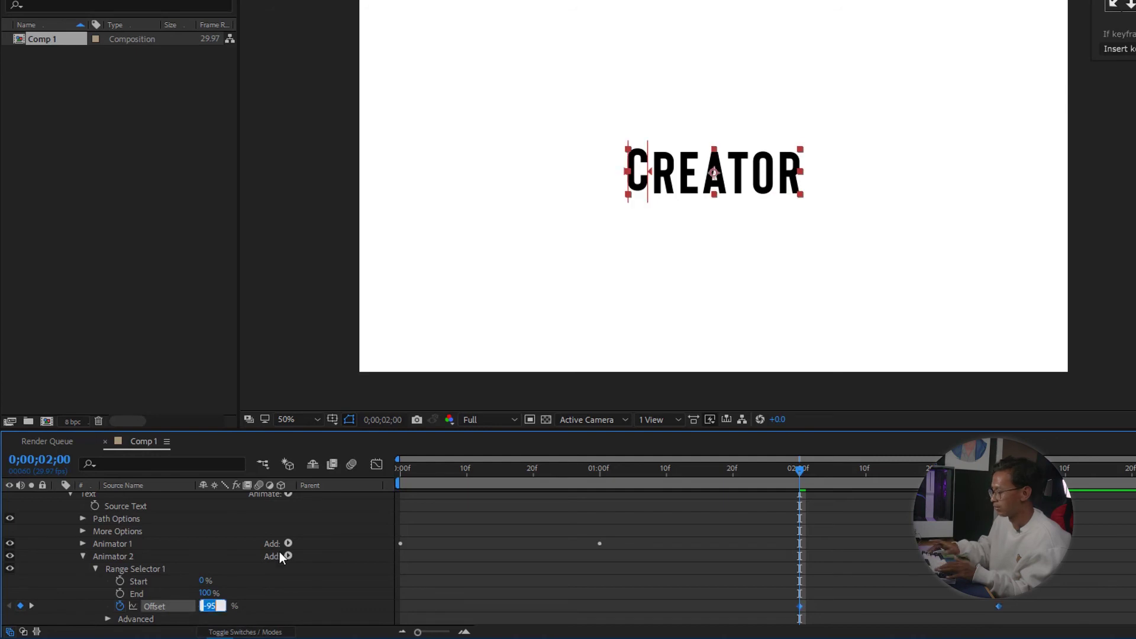
{"action": "type", "text": "-1"}
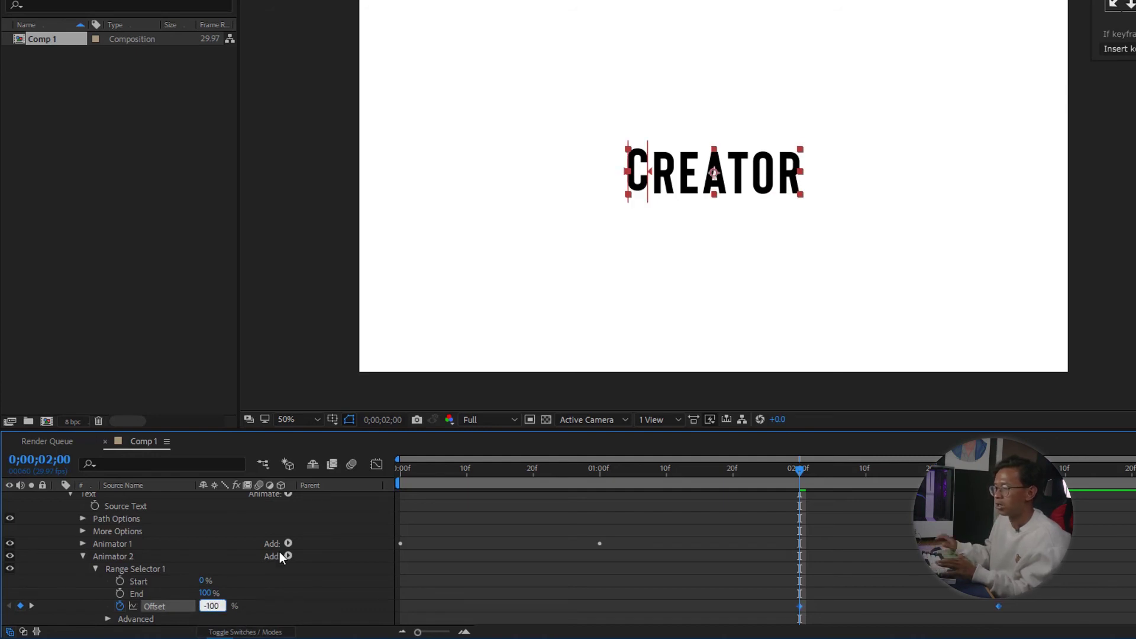
{"action": "type", "text": "00"}
{"action": "key", "text": "Return"}
Change the Shape in the advanced options of Animator 2's range selector to Ramp Up.
{"action": "scroll", "coordinate": [108, 606], "scroll_direction": "down", "scroll_amount": 3}
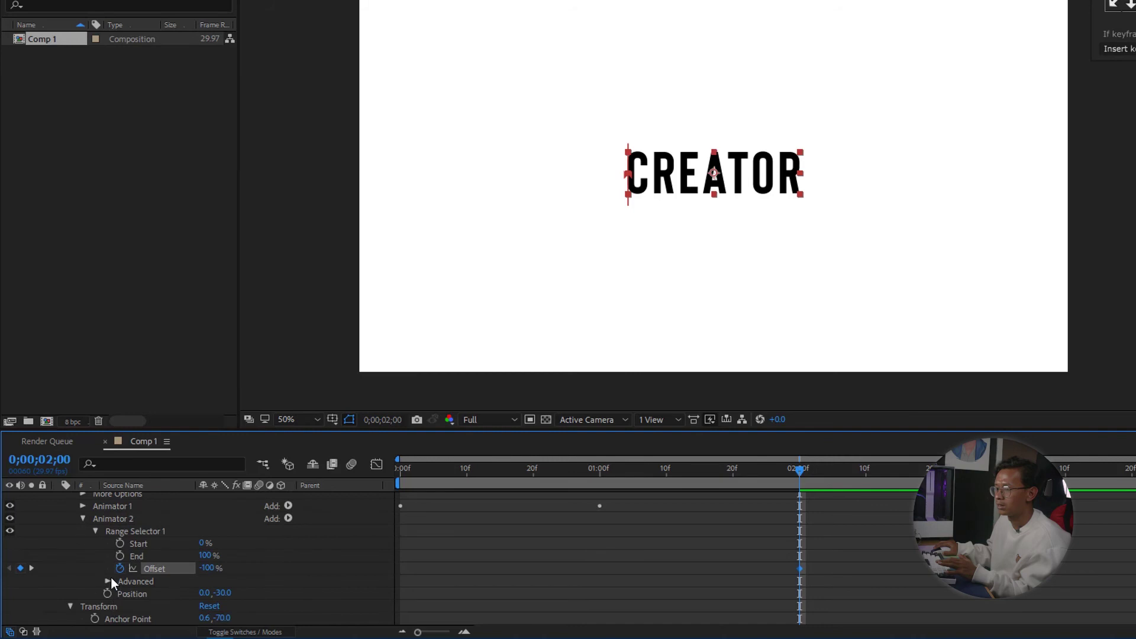
{"action": "left_click", "coordinate": [108, 579]}
{"action": "scroll", "coordinate": [258, 590], "scroll_direction": "down", "scroll_amount": 6}
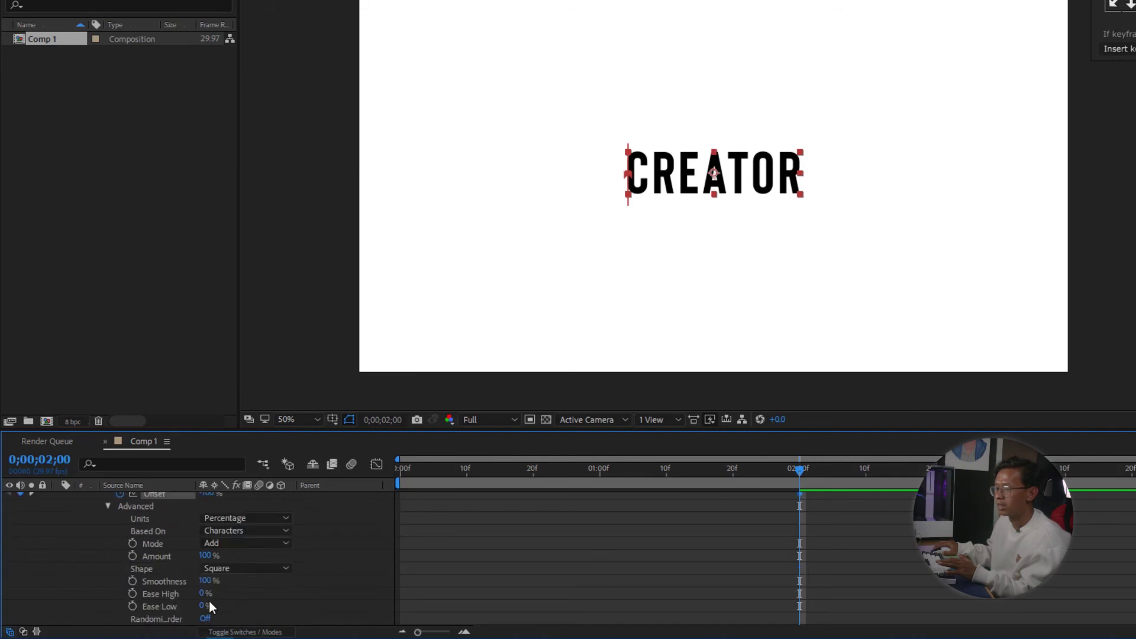
{"action": "left_click", "coordinate": [238, 569]}
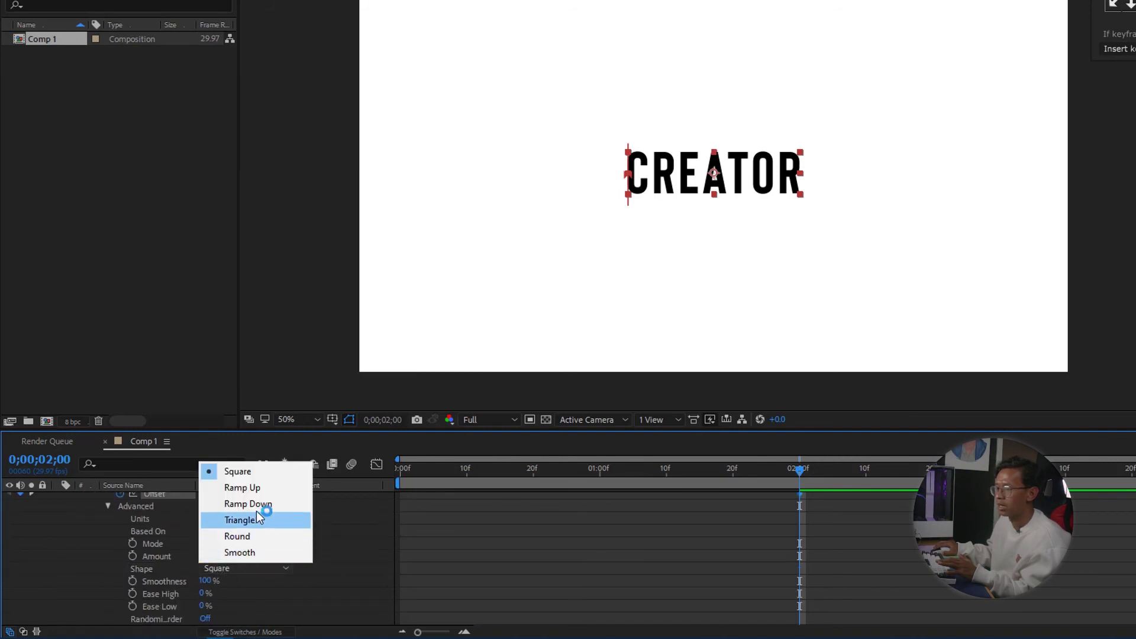
{"action": "left_click", "coordinate": [286, 487]}
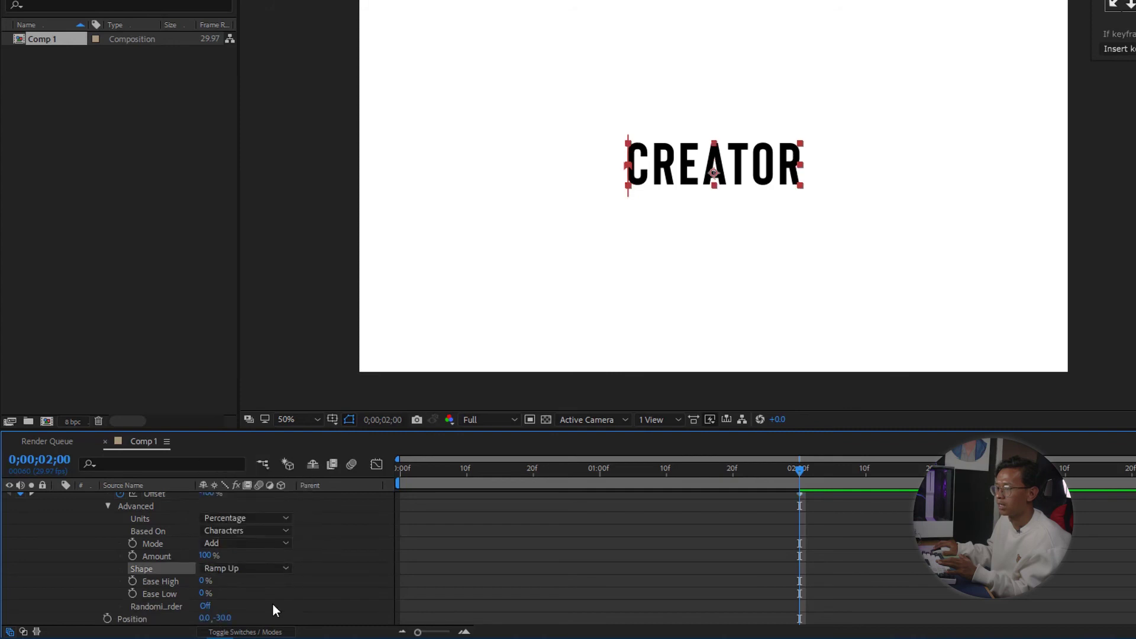
Set both Ease High and Ease Low of Animator 2's range selector to 100%.
{"action": "left_click", "coordinate": [201, 581]}
{"action": "type", "text": "100"}
{"action": "key", "text": "Return"}
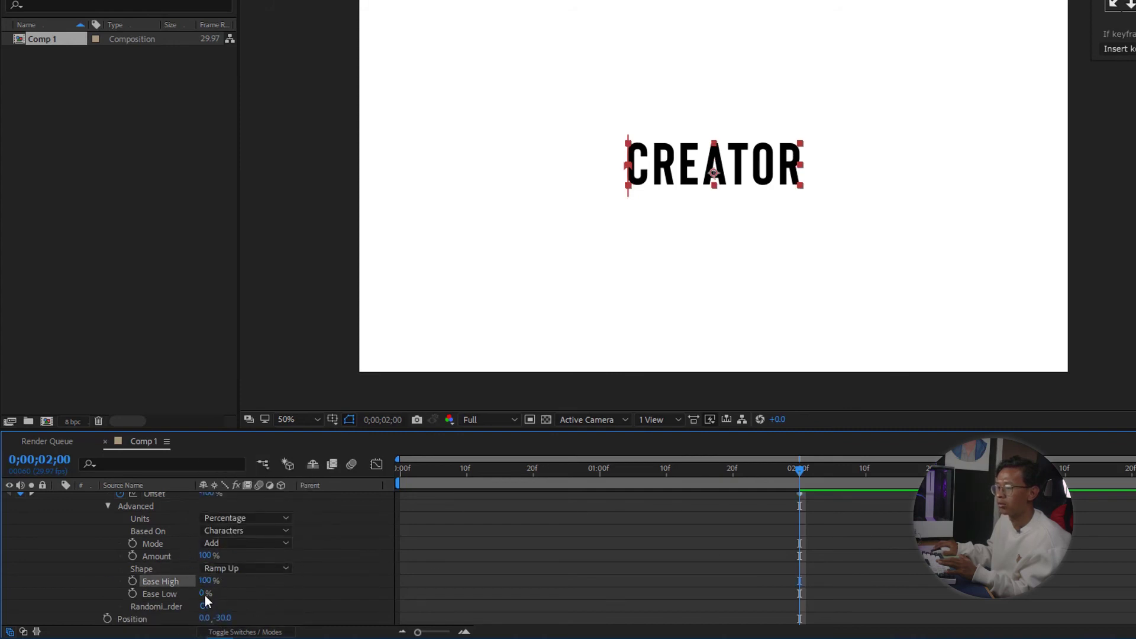
Play back the letter wave twice, starting shortly before the 2-second mark.
{"action": "scroll", "coordinate": [202, 593], "scroll_direction": "up", "scroll_amount": 3}
{"action": "left_click_drag", "start_coordinate": [799, 510], "coordinate": [715, 511]}
{"action": "key", "text": "space"}
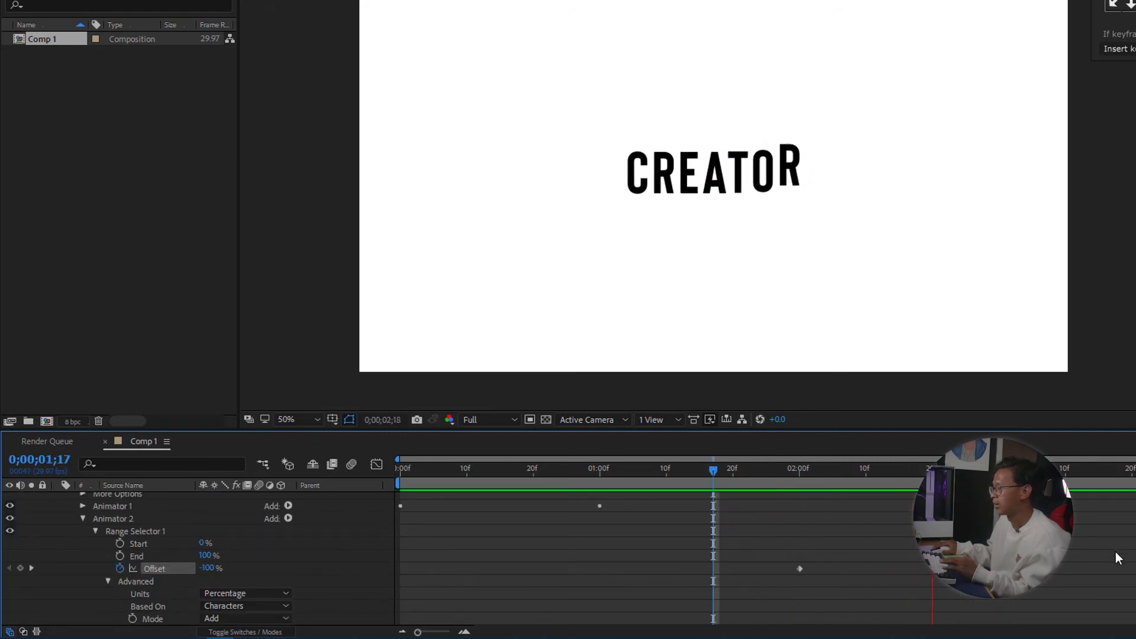
{"action": "key", "text": "space"}
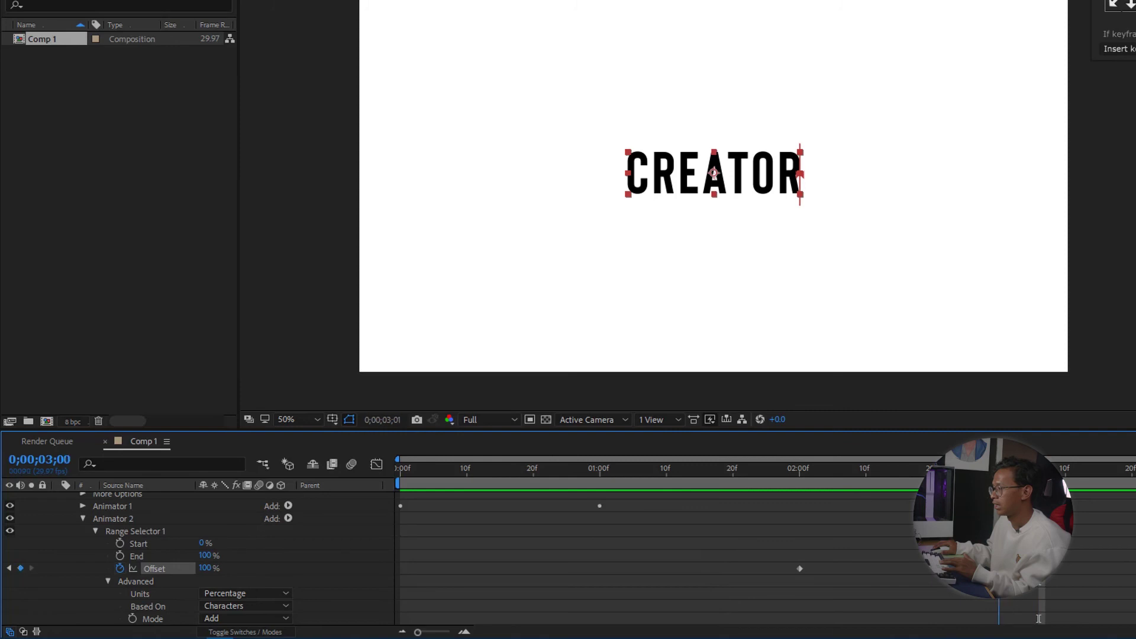
{"action": "left_click_drag", "start_coordinate": [879, 499], "coordinate": [794, 491]}
{"action": "key", "text": "space"}
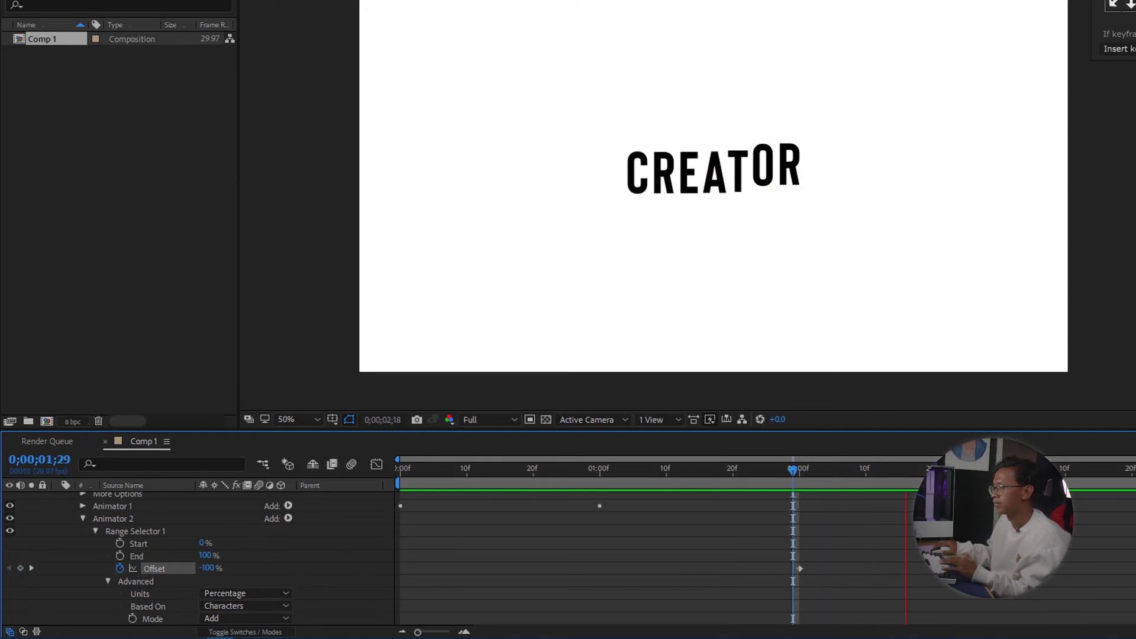
Turn on Randomize Order for Animator 2's range selector and preview the letter movement from just before the 2-second mark.
{"action": "scroll", "coordinate": [296, 565], "scroll_direction": "down", "scroll_amount": 3}
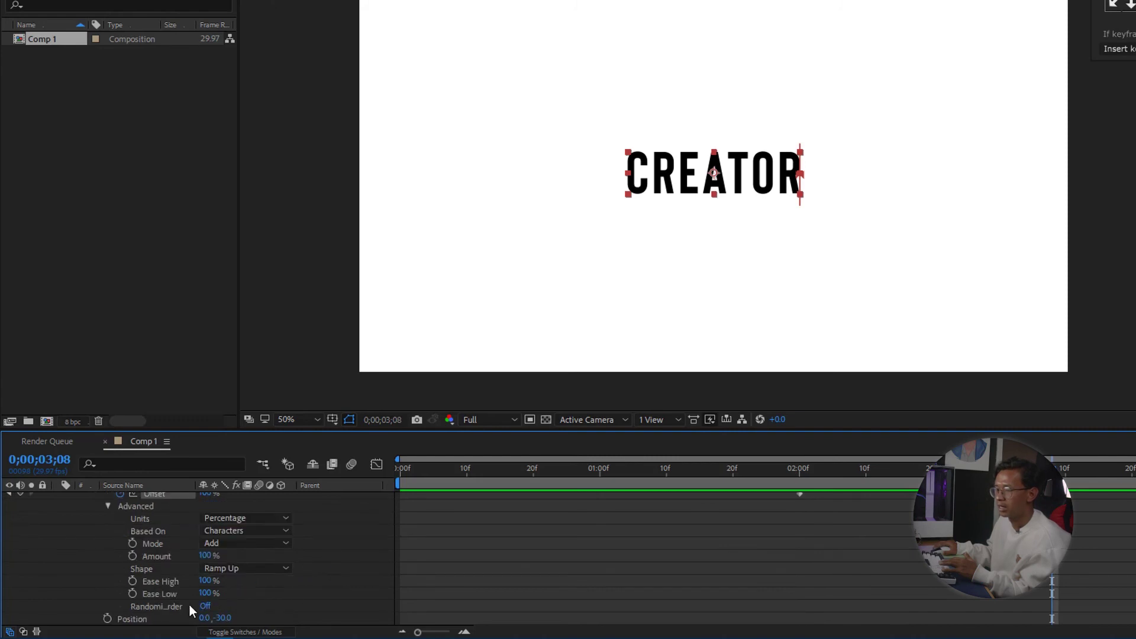
{"action": "left_click", "coordinate": [206, 606]}
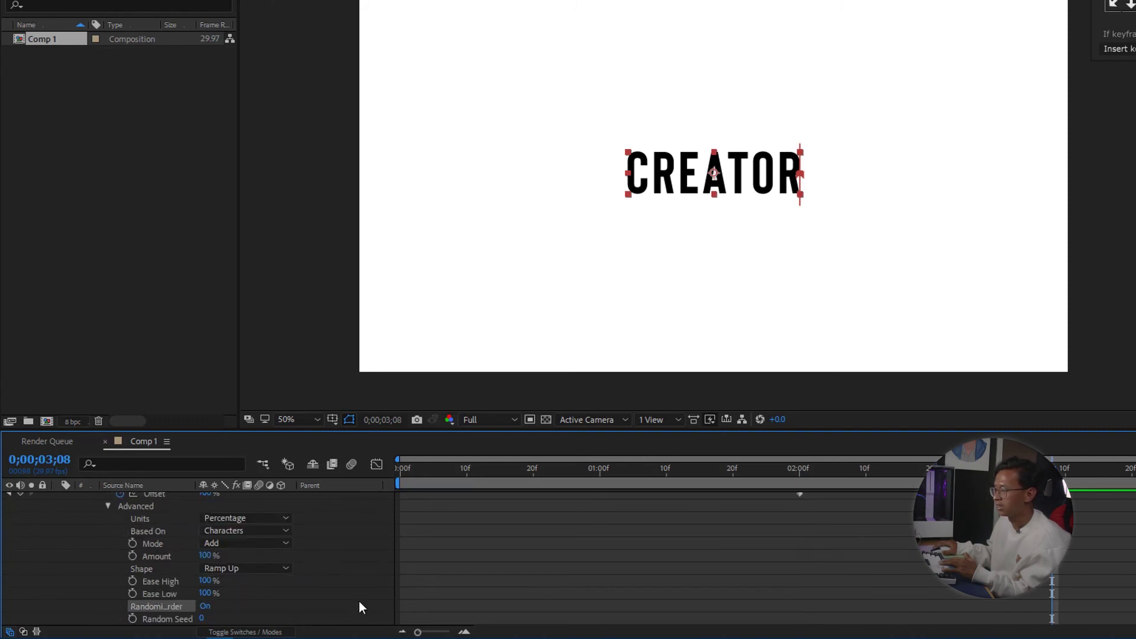
{"action": "left_click_drag", "start_coordinate": [817, 465], "coordinate": [786, 467]}
{"action": "key", "text": "space"}
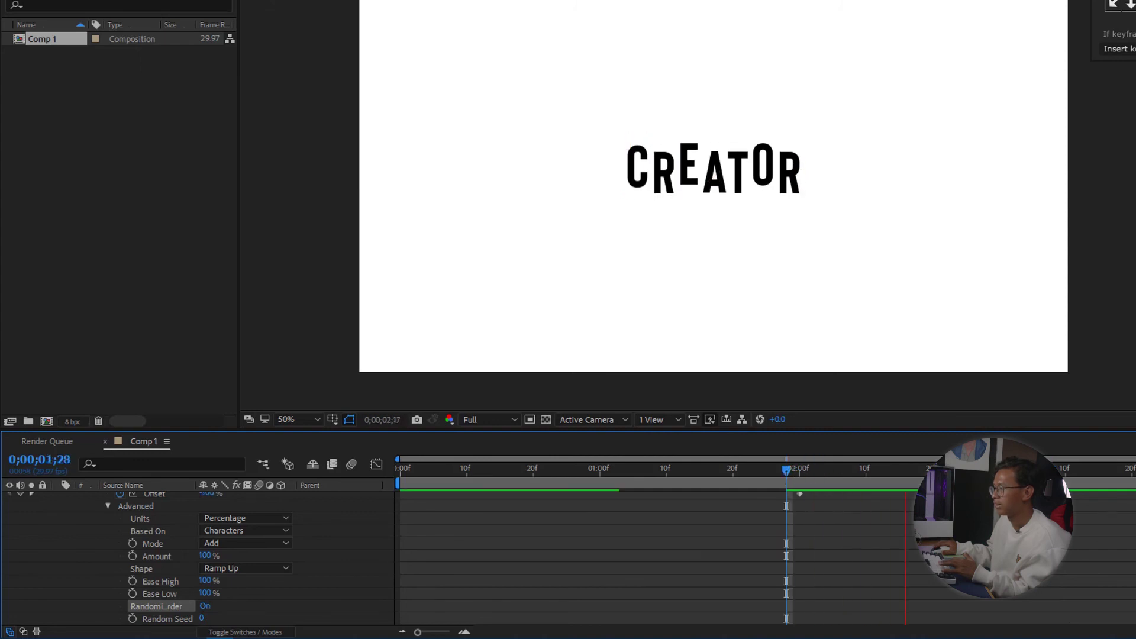
{"action": "left_click", "coordinate": [747, 470]}
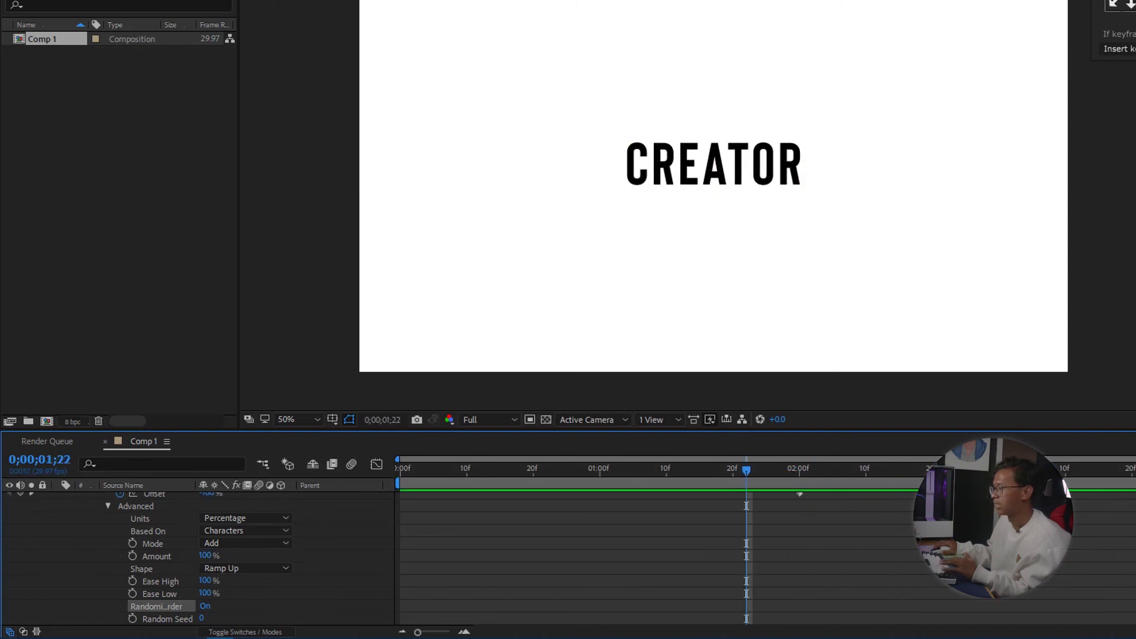
Go to the 4-second mark and add an Opacity keyframe at 100% to the CREATOR layer.
{"action": "left_click", "coordinate": [999, 469]}
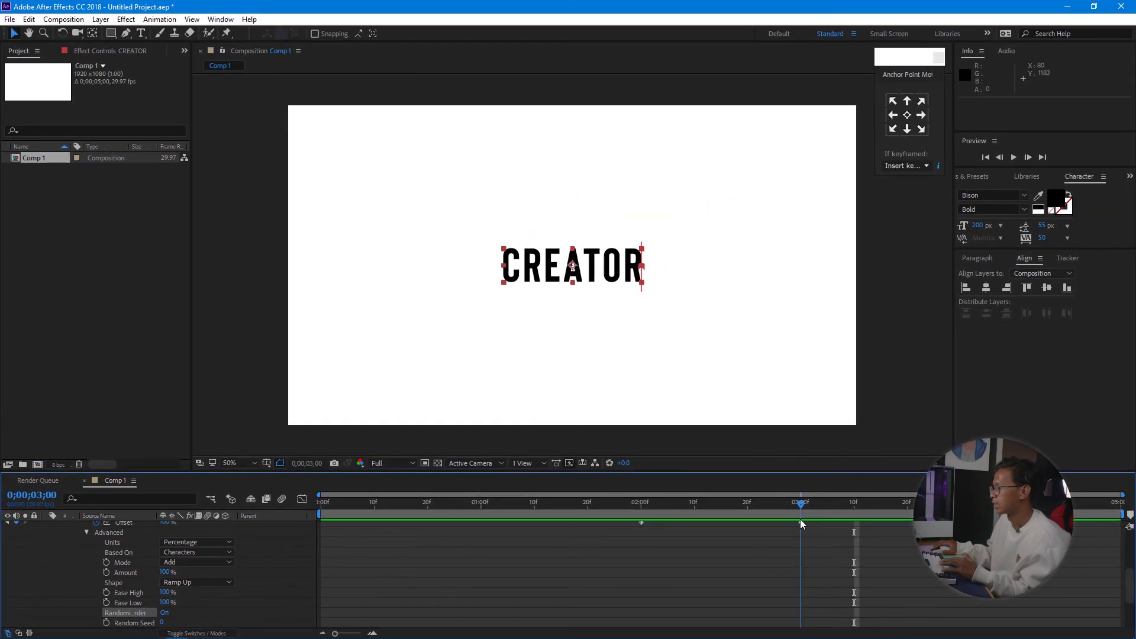
{"action": "key", "text": "space"}
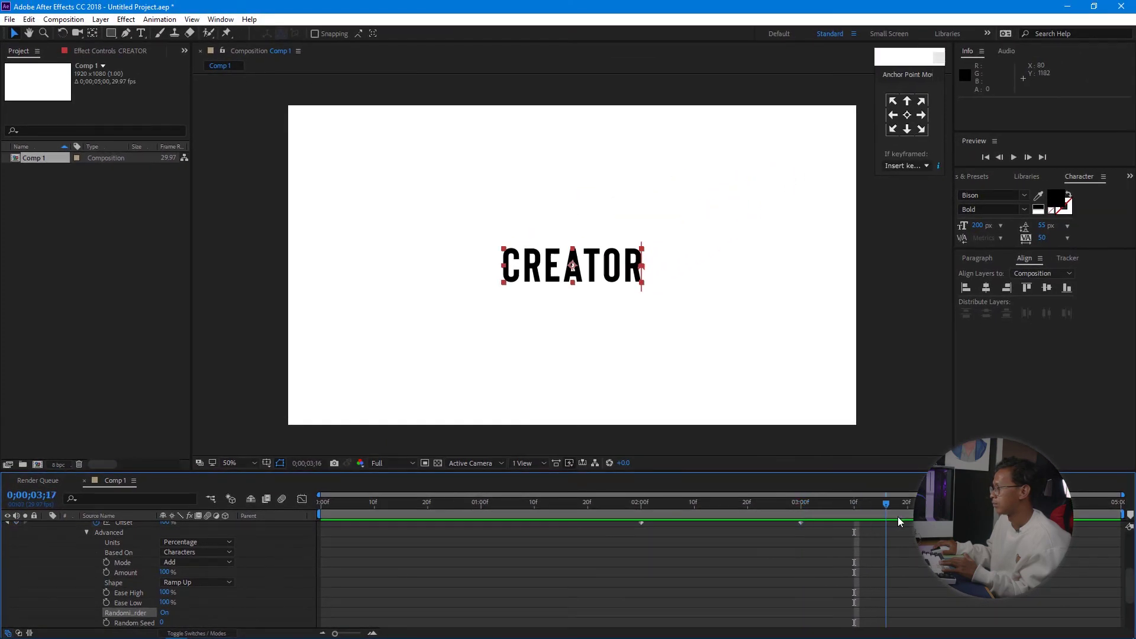
{"action": "key", "text": "ctrl+x"}
{"action": "key", "text": "ctrl+v"}
{"action": "scroll", "coordinate": [236, 593], "scroll_direction": "down", "scroll_amount": 3}
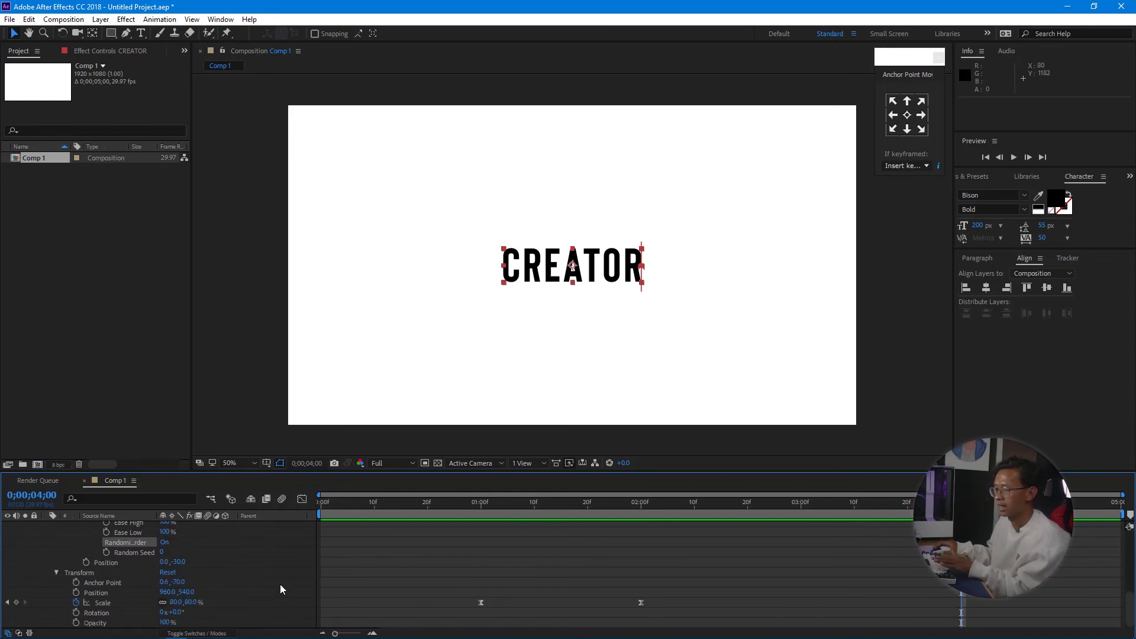
{"action": "key", "text": "t"}
{"action": "left_click", "coordinate": [76, 536]}
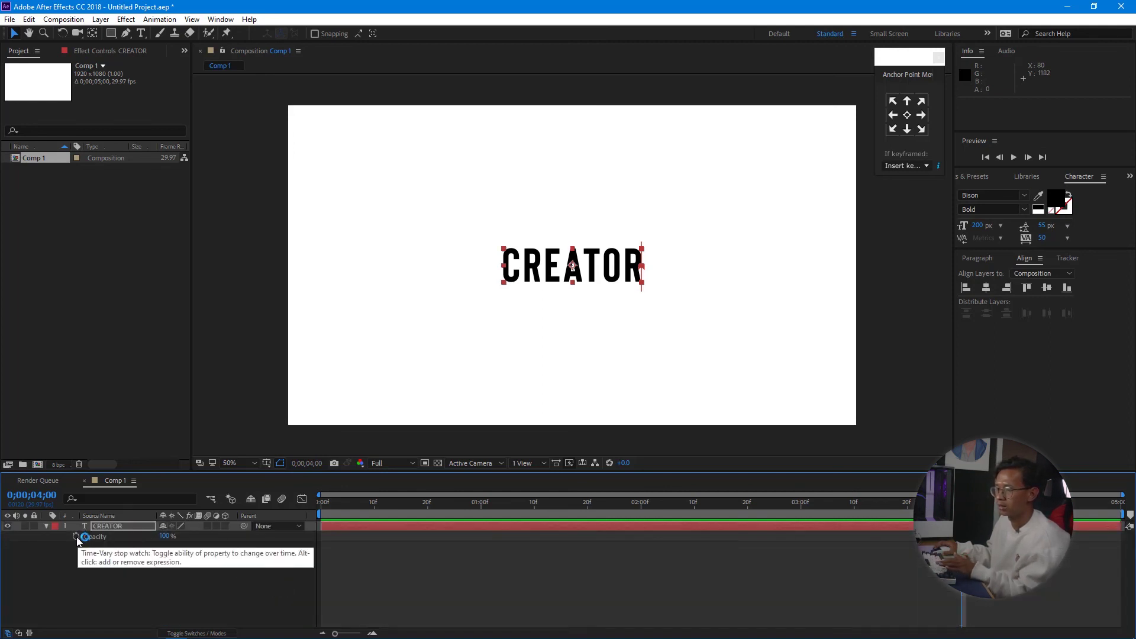
Set the CREATOR layer's Opacity to 0% at the composition's last frame and play back the animation.
{"action": "key", "text": "End"}
{"action": "left_click", "coordinate": [165, 536]}
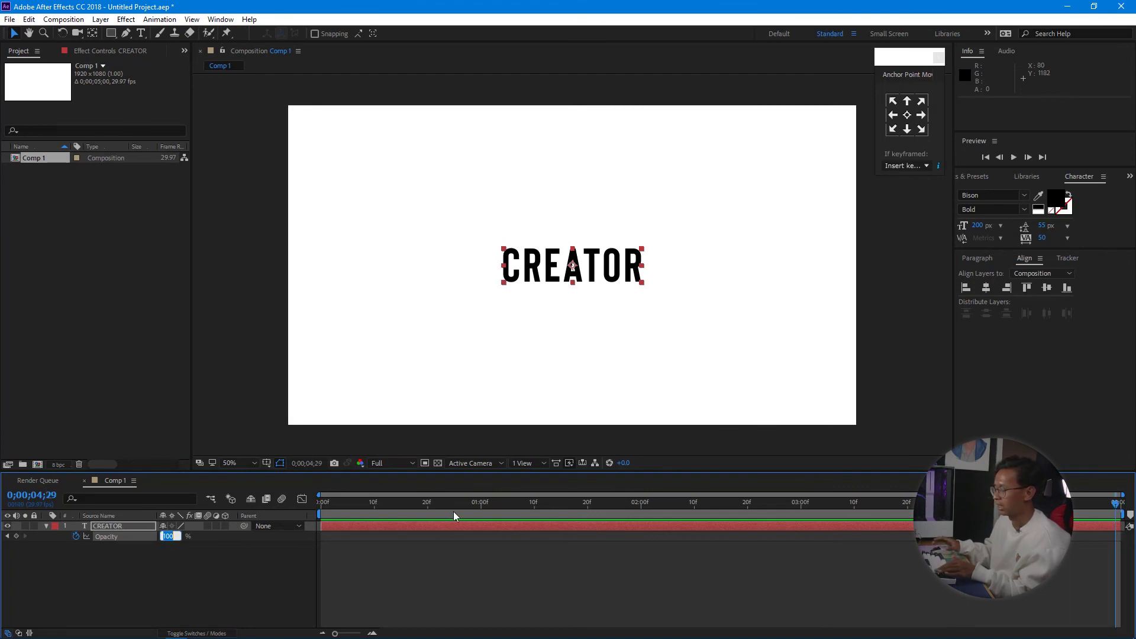
{"action": "type", "text": "0"}
{"action": "key", "text": "Return"}
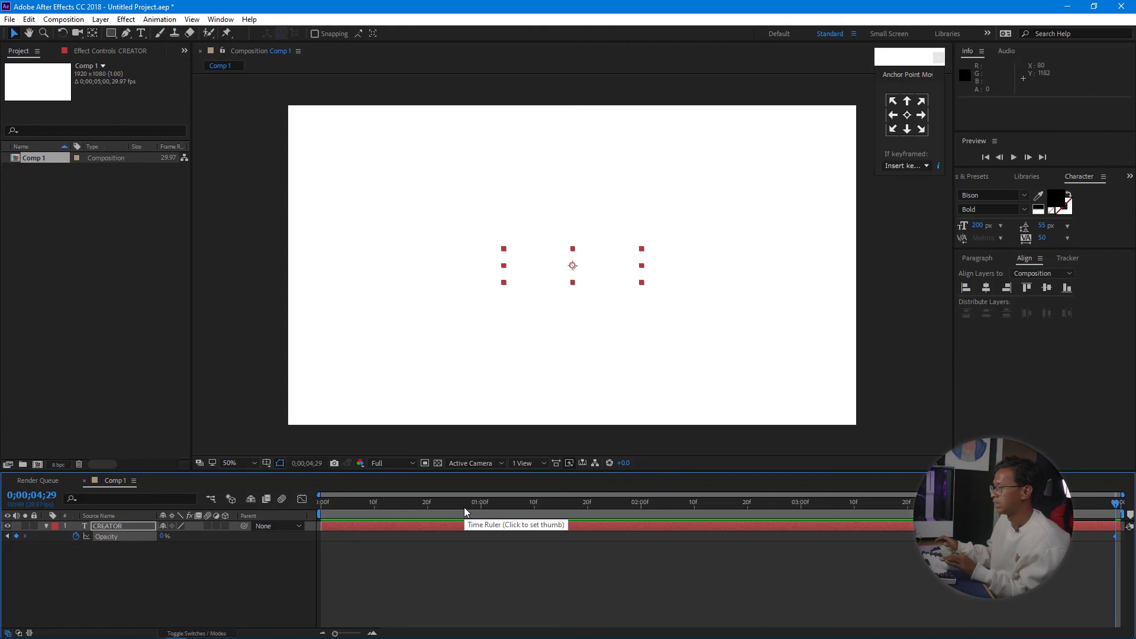
{"action": "key", "text": "space"}
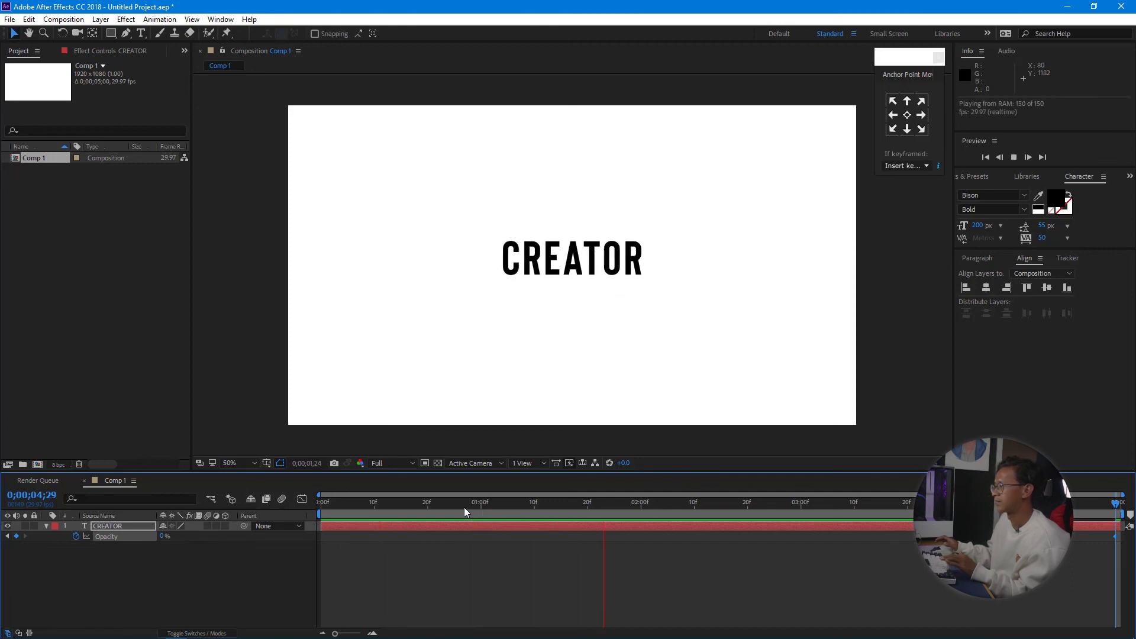